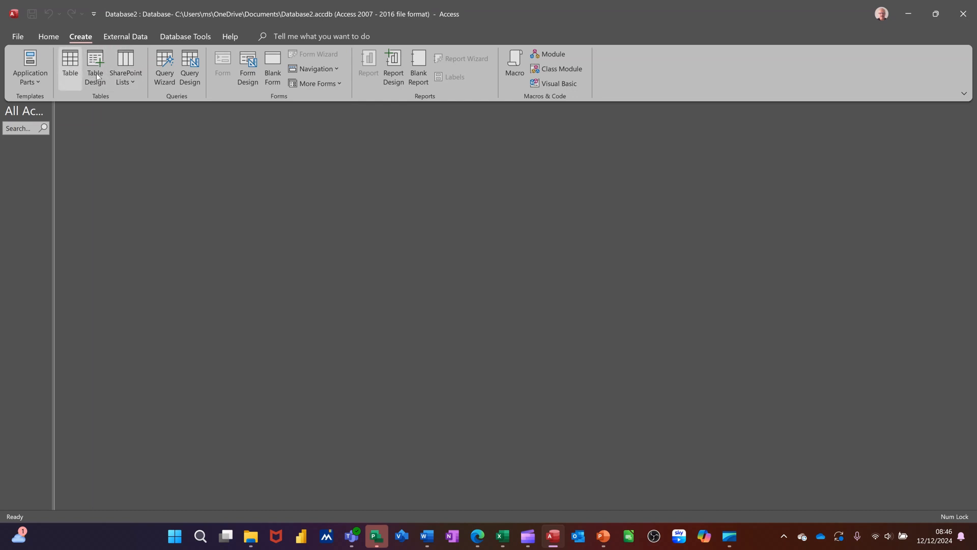
pyautogui.click(124, 71)
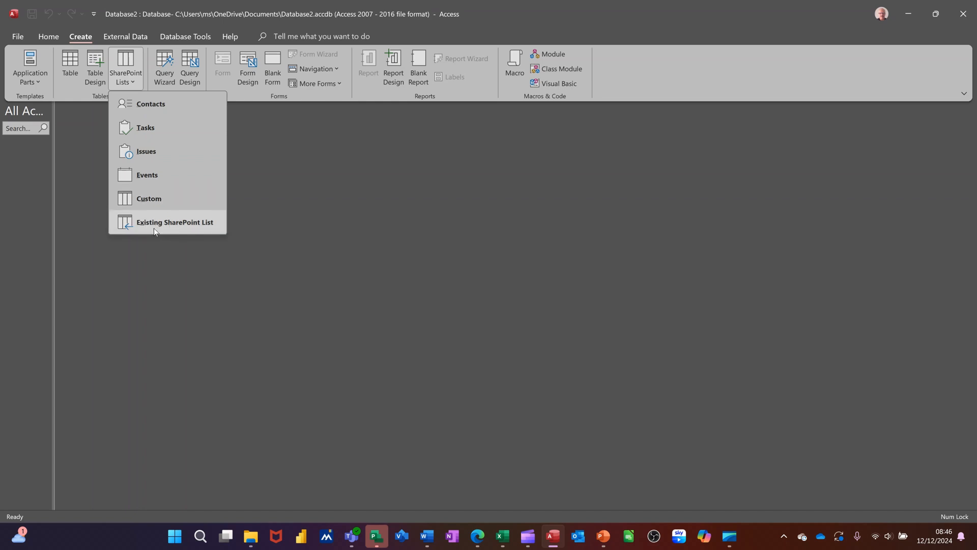
pyautogui.click(148, 128)
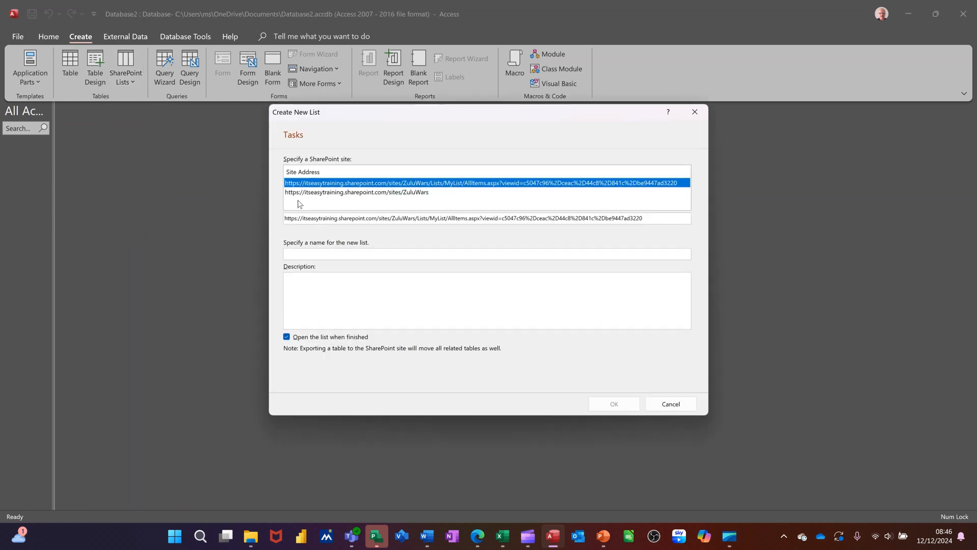
pyautogui.click(403, 194)
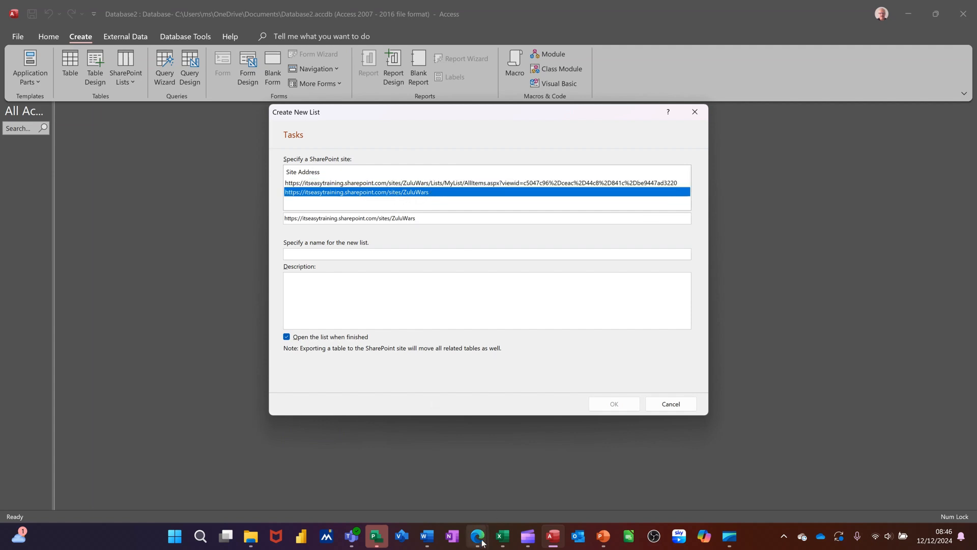
# Switch to the Zulu Wars site in Edge, examine its web address, and return to Access.
pyautogui.moveTo(479, 535)
pyautogui.click(490, 494)
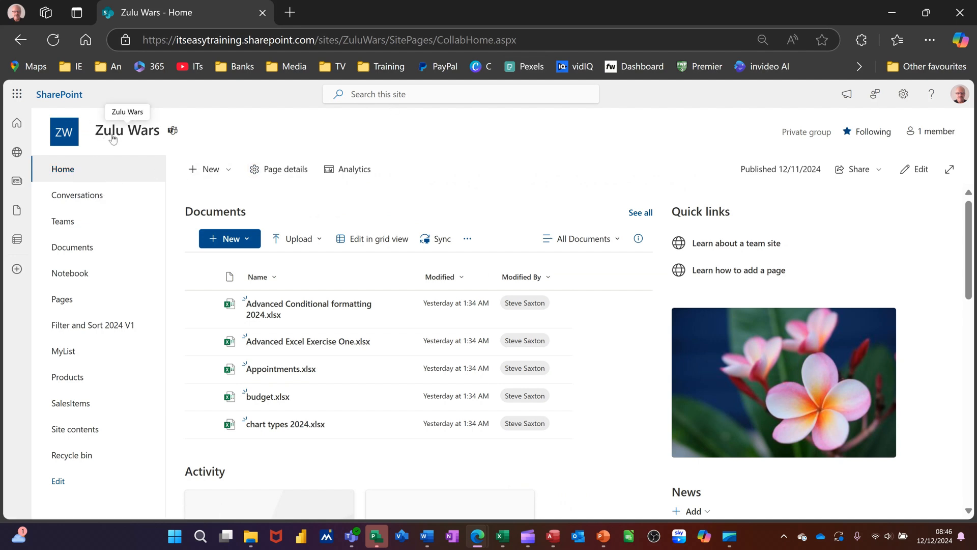
pyautogui.click(530, 38)
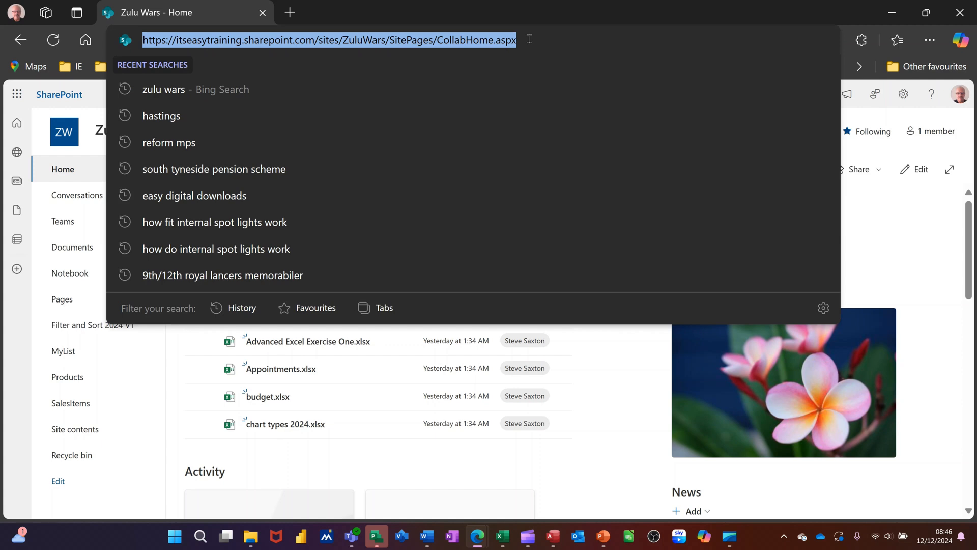
pyautogui.click(589, 489)
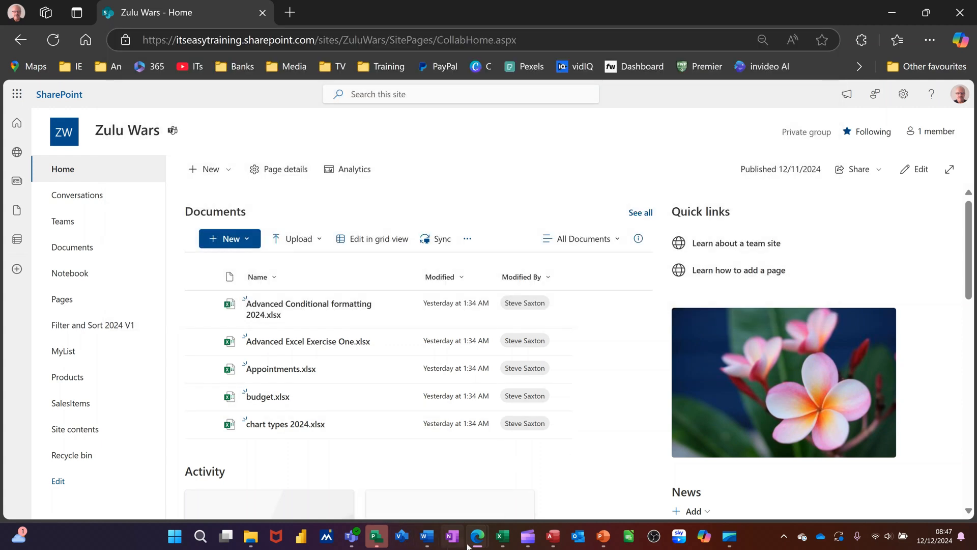
pyautogui.click(549, 537)
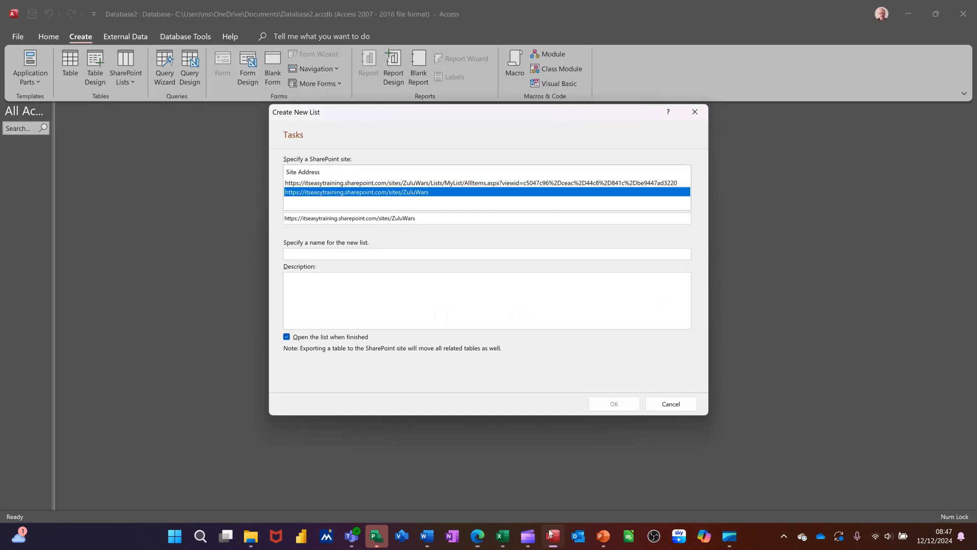
# Name the new list Tasks, create it on the SharePoint site, and widen the navigation pane.
pyautogui.click(316, 254)
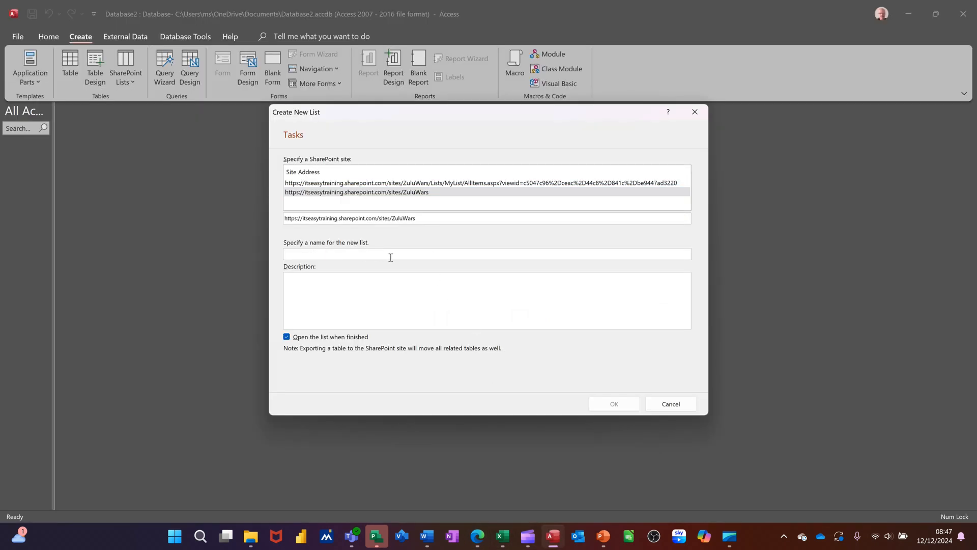
pyautogui.write('Tasks')
pyautogui.click(611, 410)
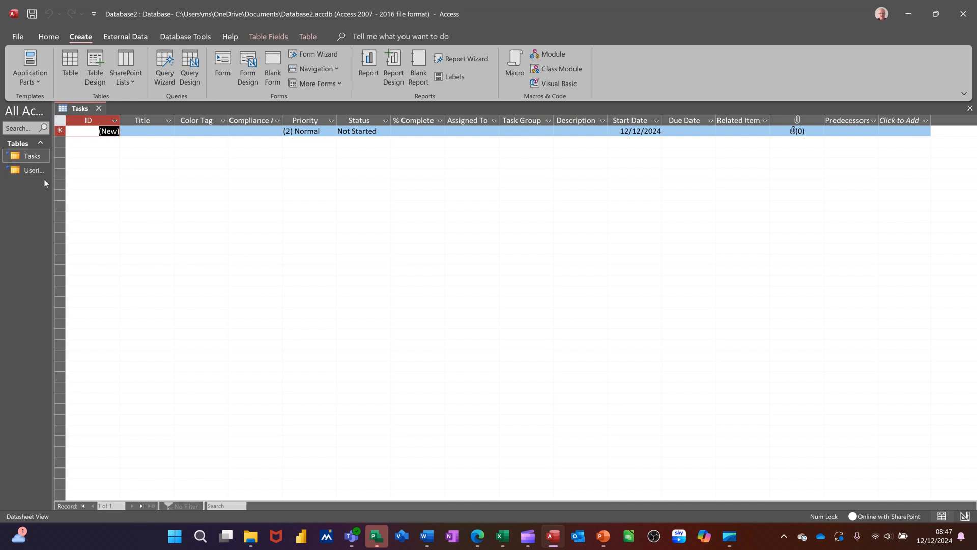
pyautogui.moveTo(54, 181); pyautogui.dragTo(110, 181)
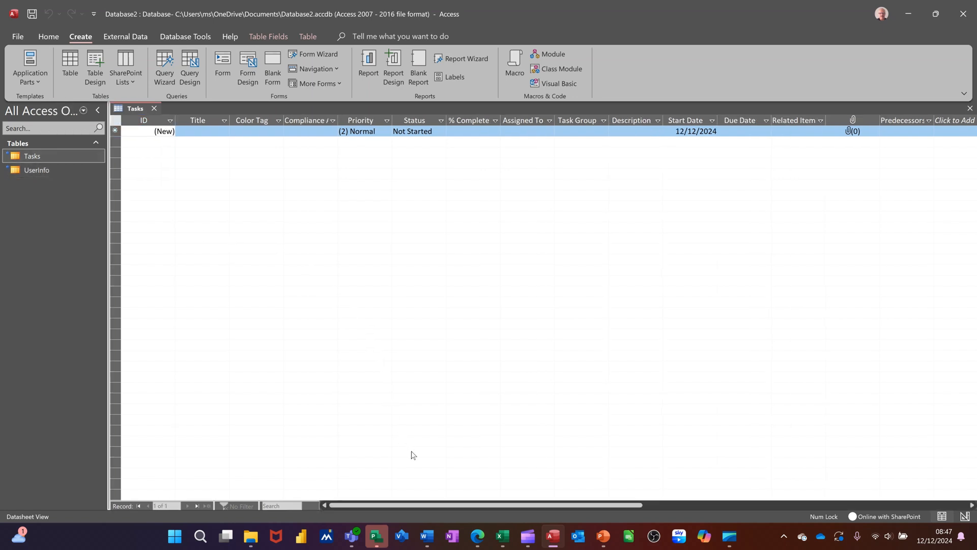
# Switch to the Zulu Wars site in Edge and open the Tasks list from the site contents.
pyautogui.moveTo(477, 536)
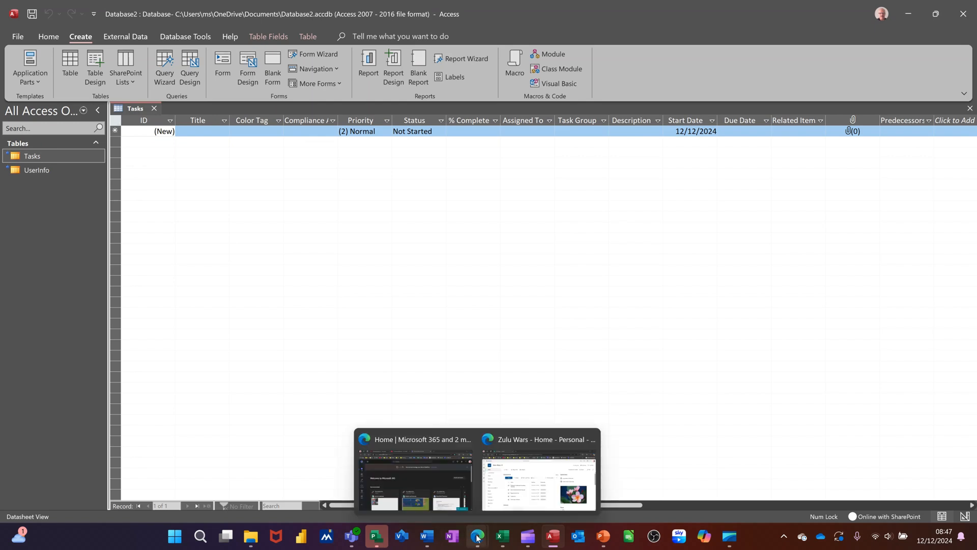
pyautogui.click(512, 498)
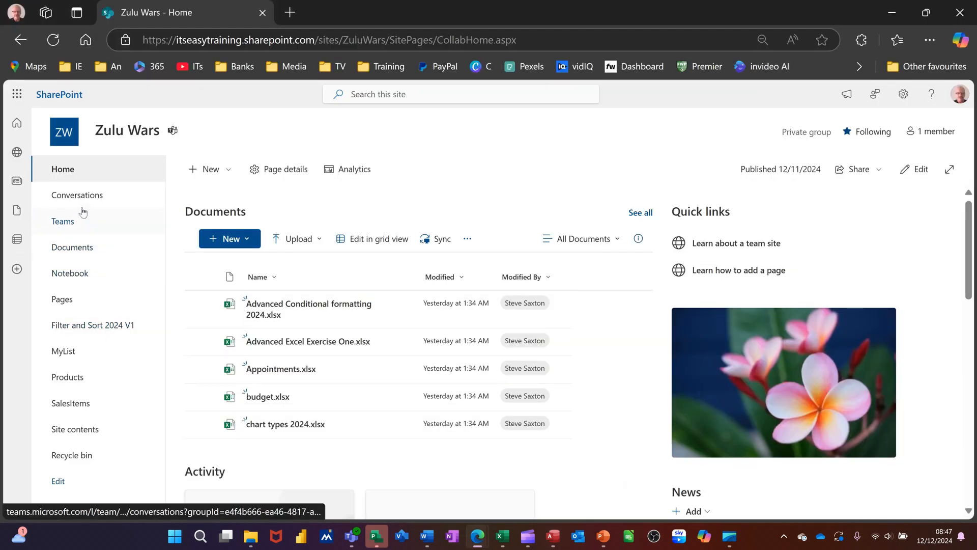
pyautogui.click(81, 430)
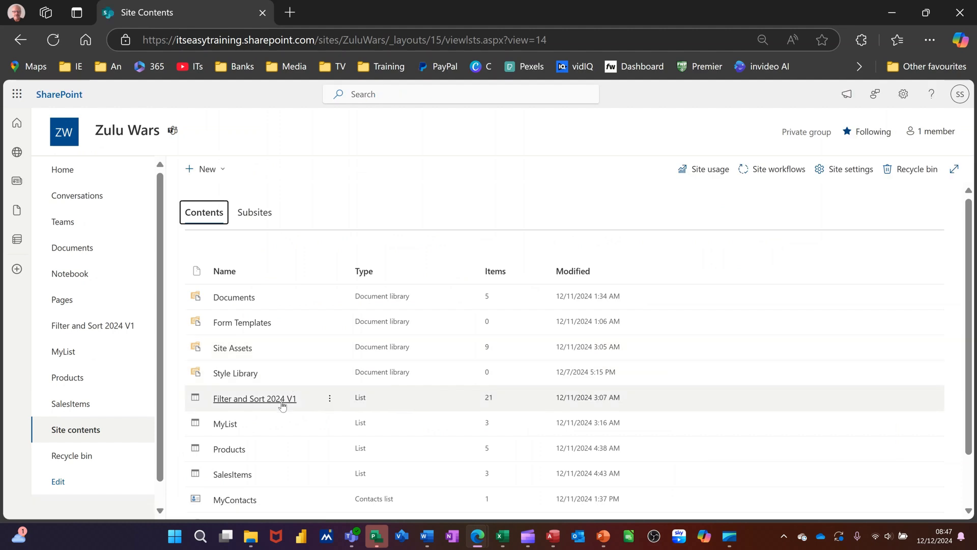
pyautogui.scroll(-2, 273, 454)
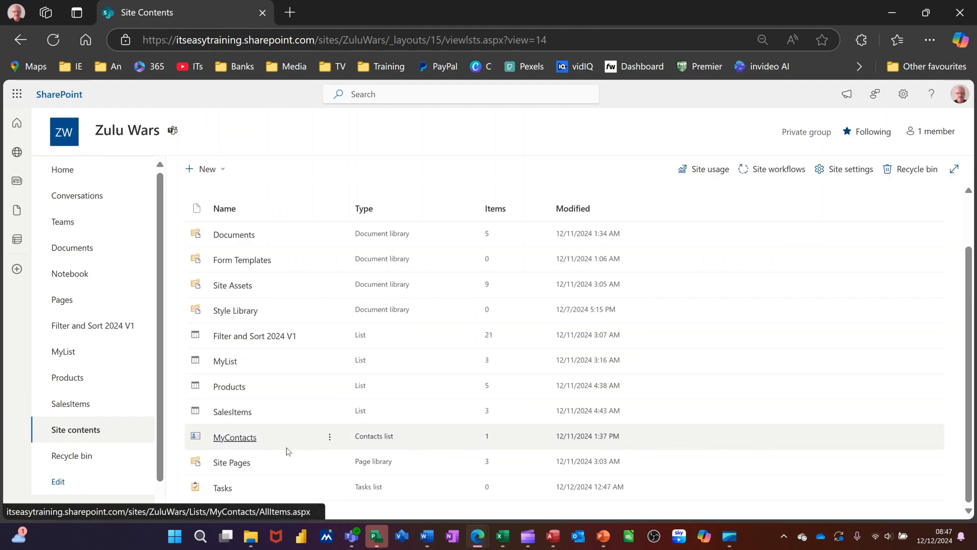
pyautogui.click(227, 489)
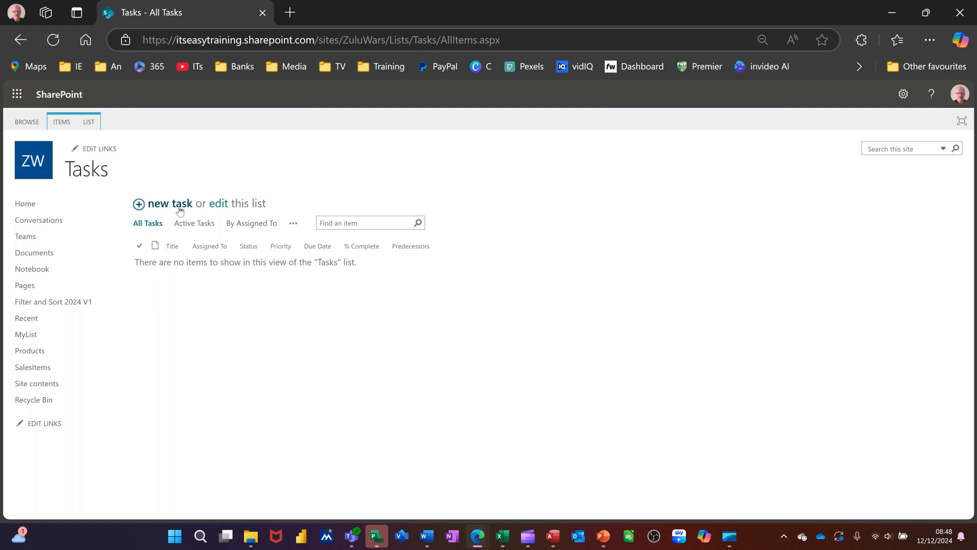
# Add a task named Training Event with the due date 12/19/2024 to the Tasks list and save it.
pyautogui.click(145, 206)
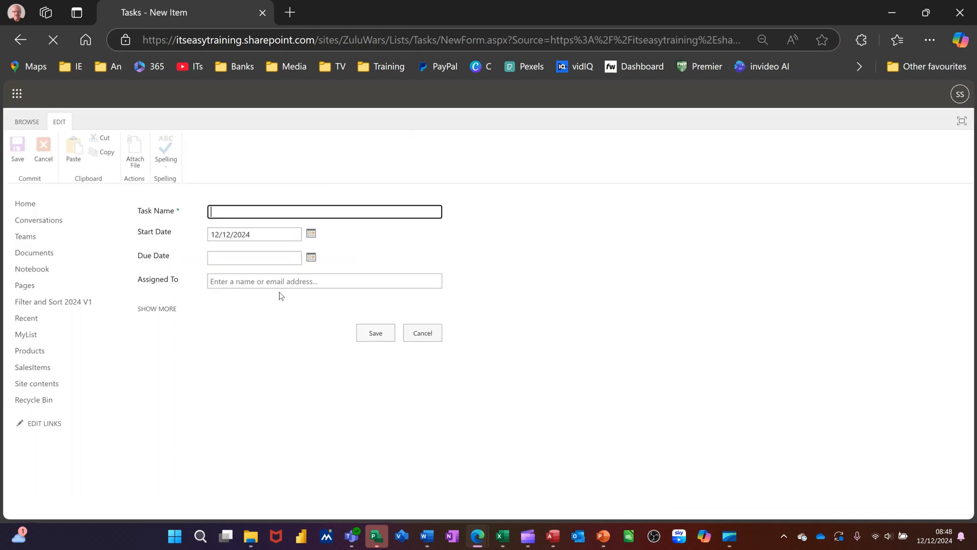
pyautogui.write('raining Event')
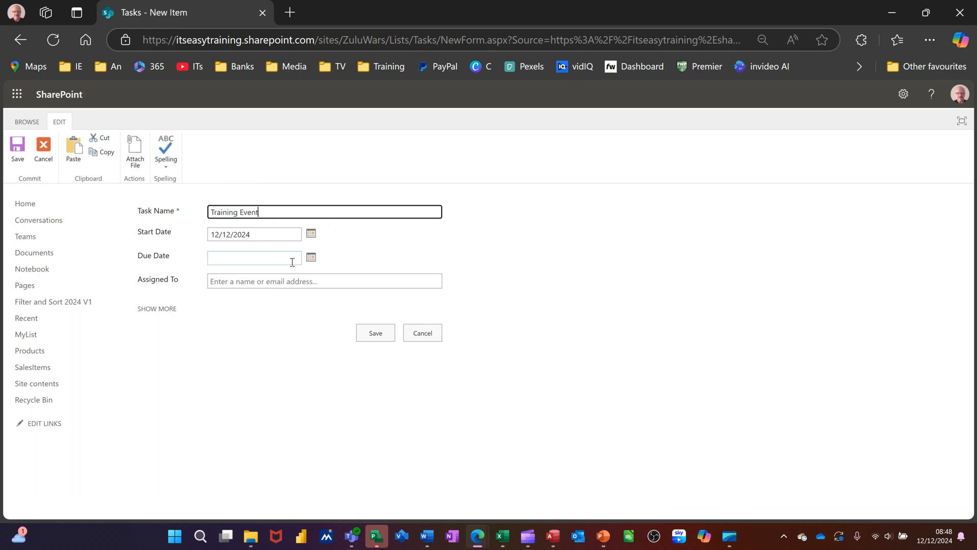
pyautogui.click(309, 258)
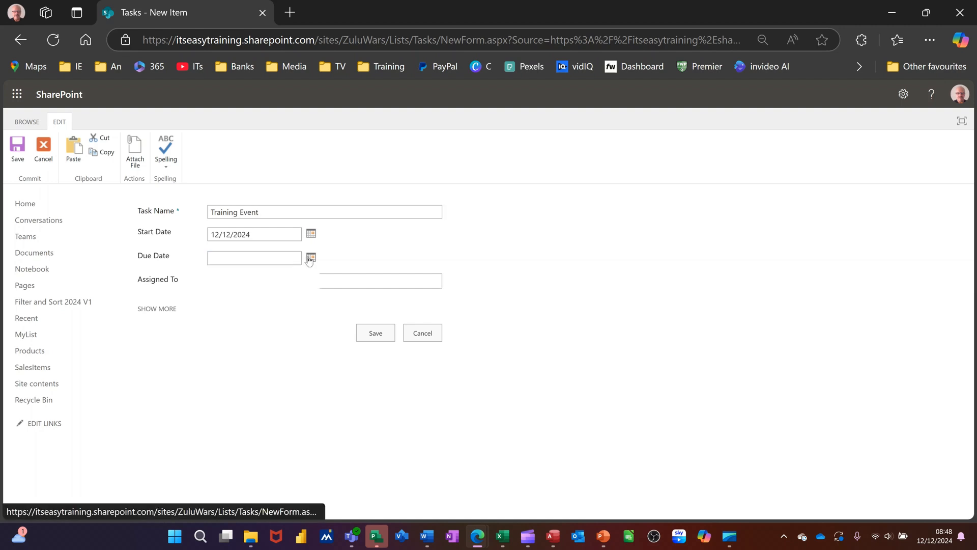
pyautogui.click(279, 329)
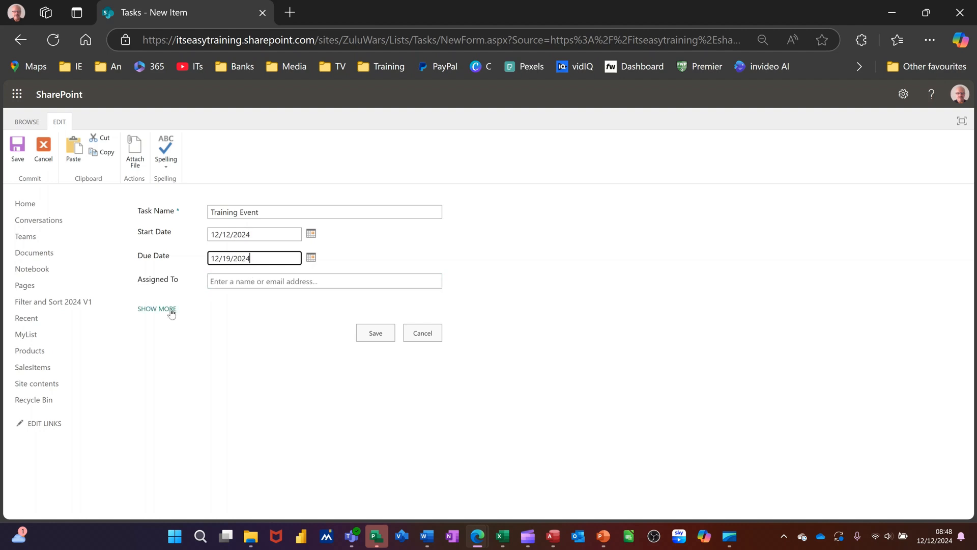
pyautogui.click(366, 334)
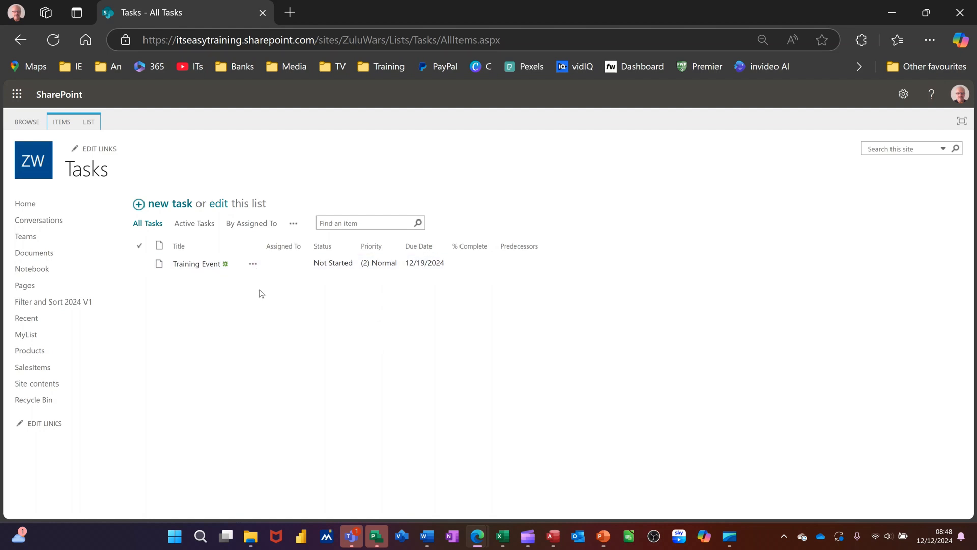
# Switch back to Access, refresh the linked SharePoint data source for ZuluWars, and close the Tasks table.
pyautogui.click(551, 537)
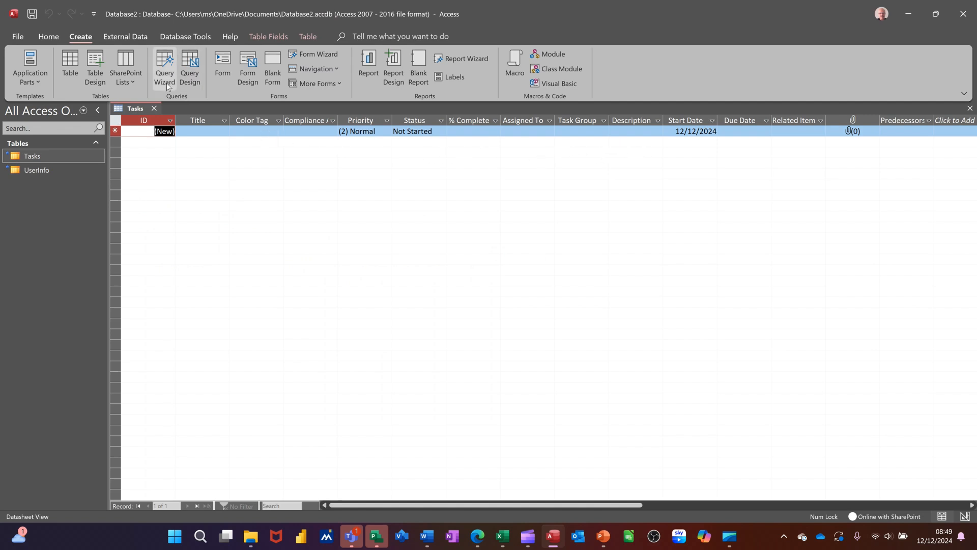
pyautogui.click(123, 38)
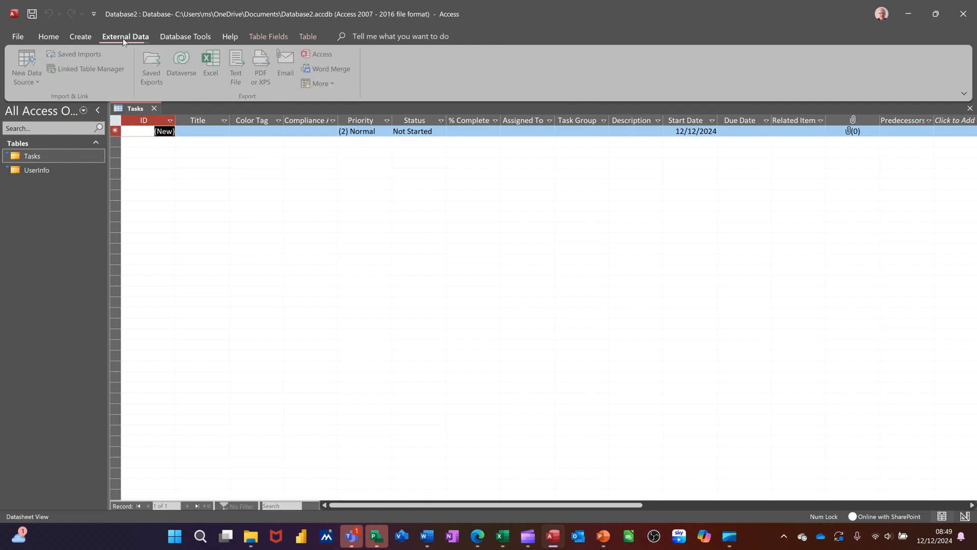
pyautogui.click(82, 72)
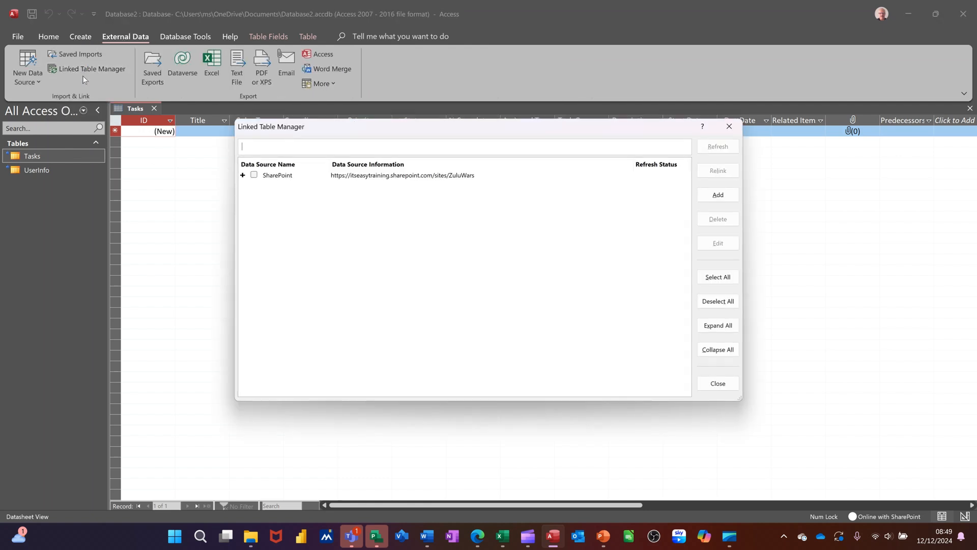
pyautogui.click(254, 175)
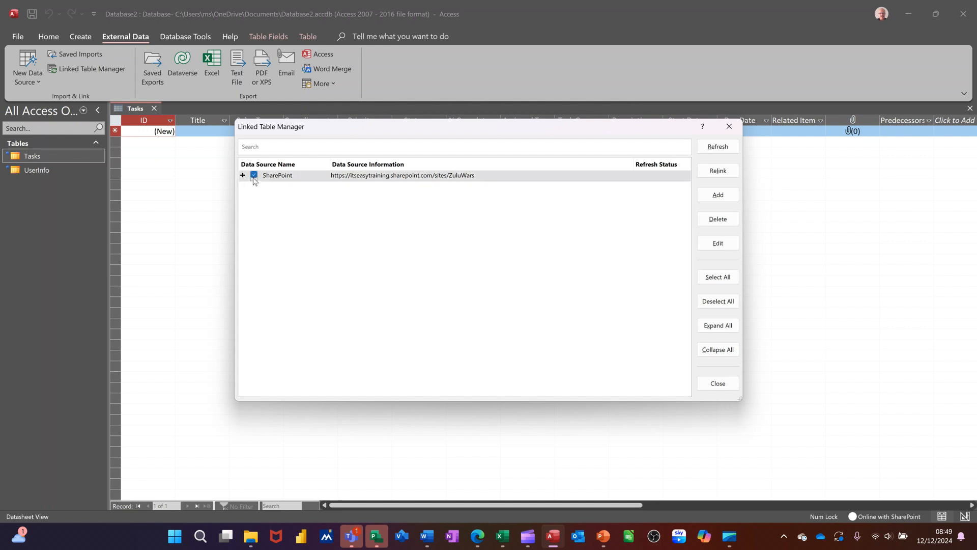
pyautogui.click(719, 148)
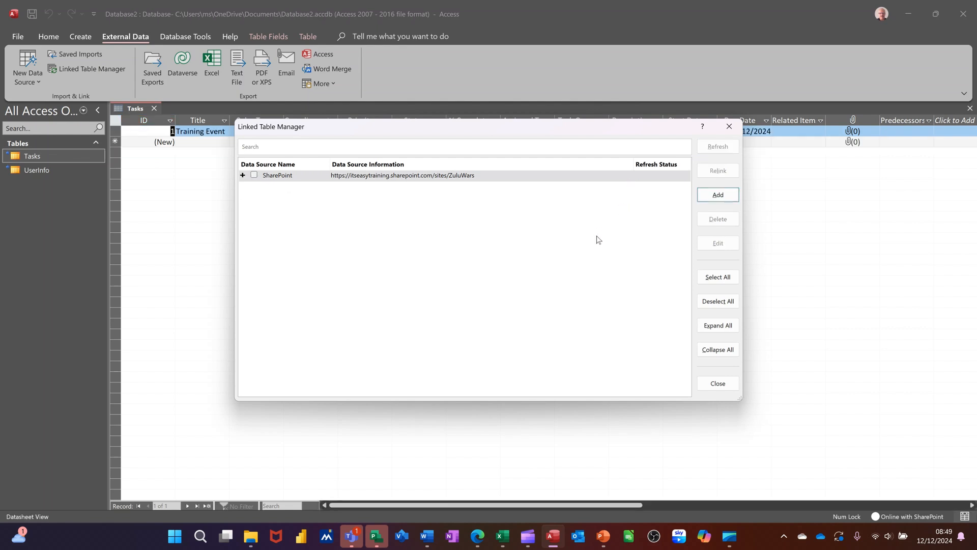
pyautogui.click(729, 126)
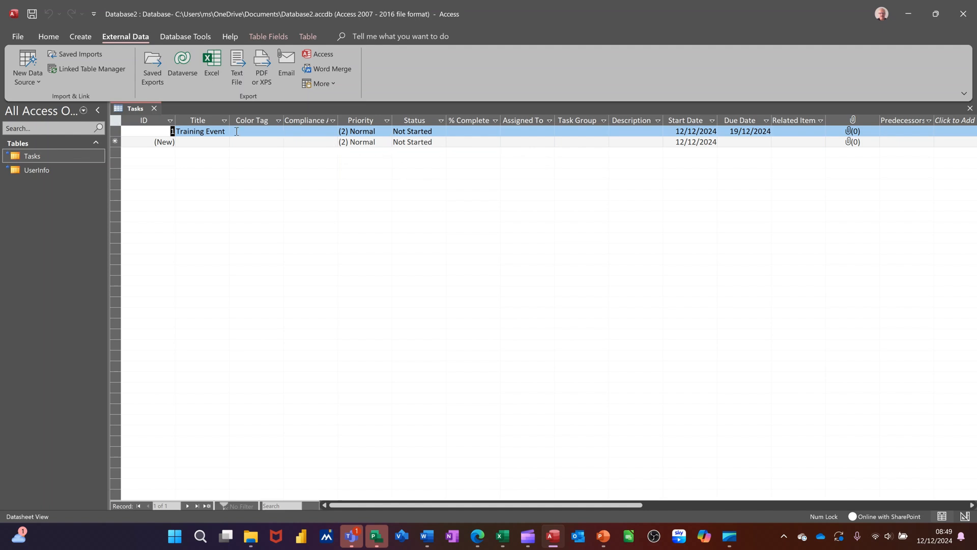
pyautogui.click(153, 108)
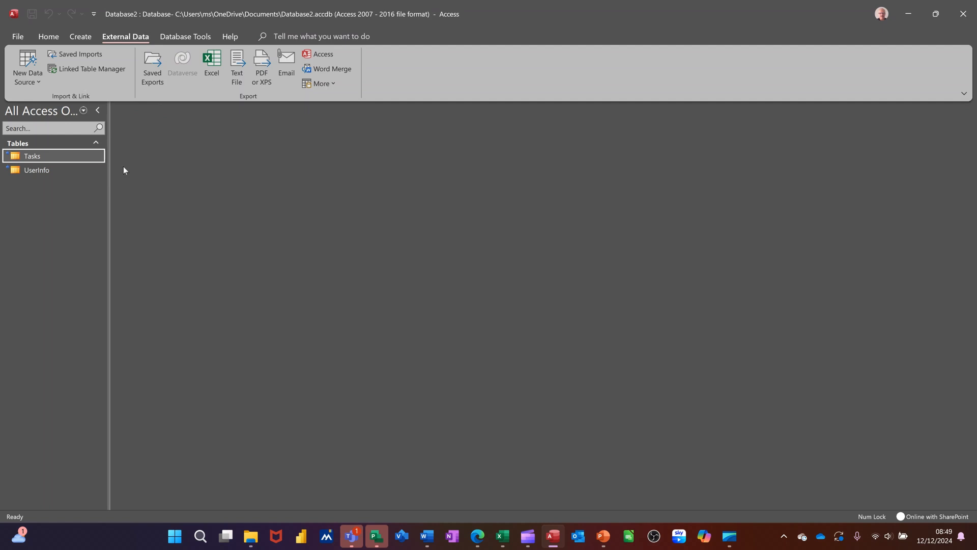
# Create a query in design view with the Tasks table and enlarge the table's field list in both directions.
pyautogui.click(77, 37)
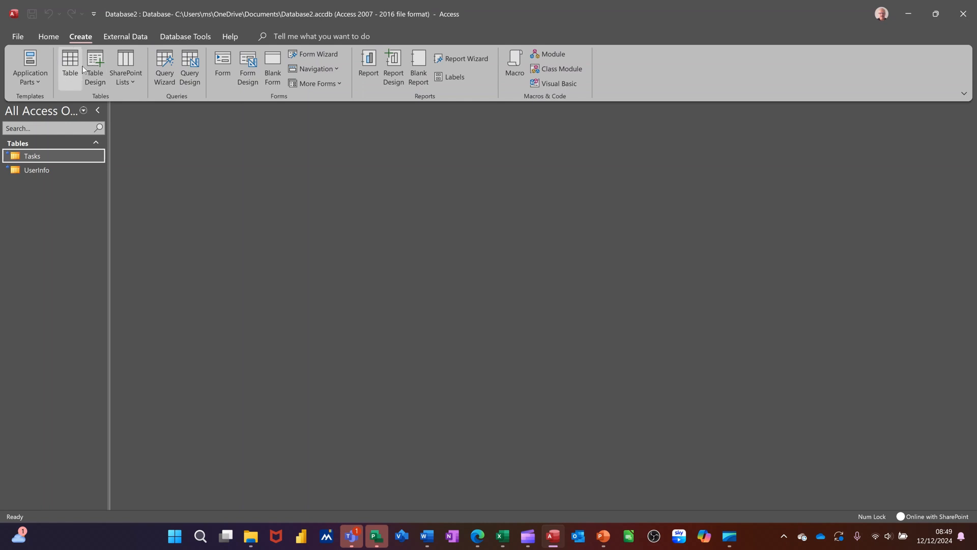
pyautogui.click(189, 69)
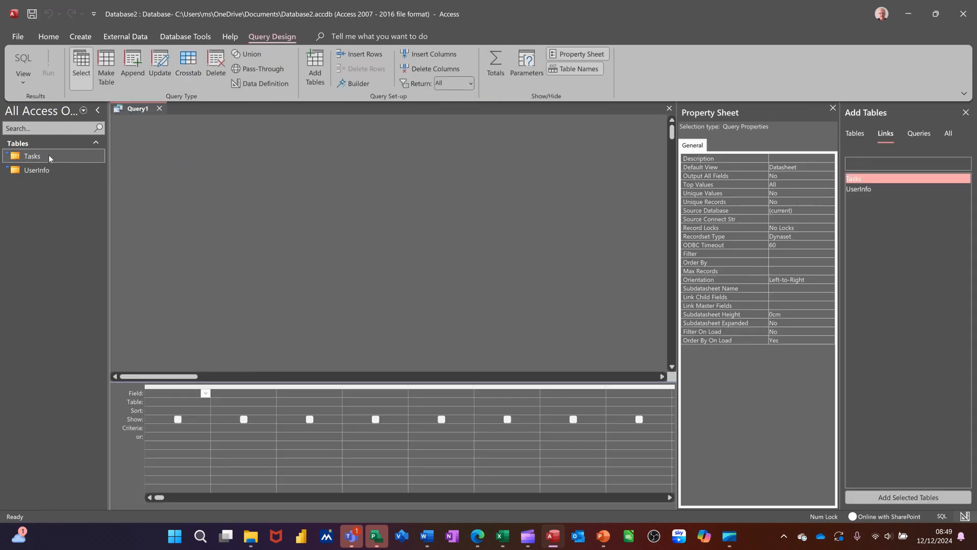
pyautogui.moveTo(48, 154); pyautogui.dragTo(188, 182)
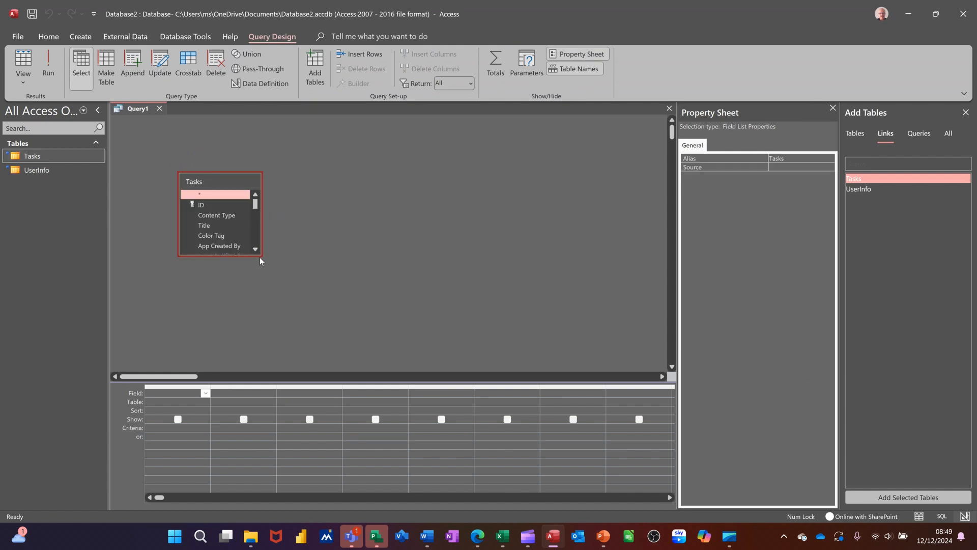
pyautogui.moveTo(259, 257); pyautogui.dragTo(276, 332)
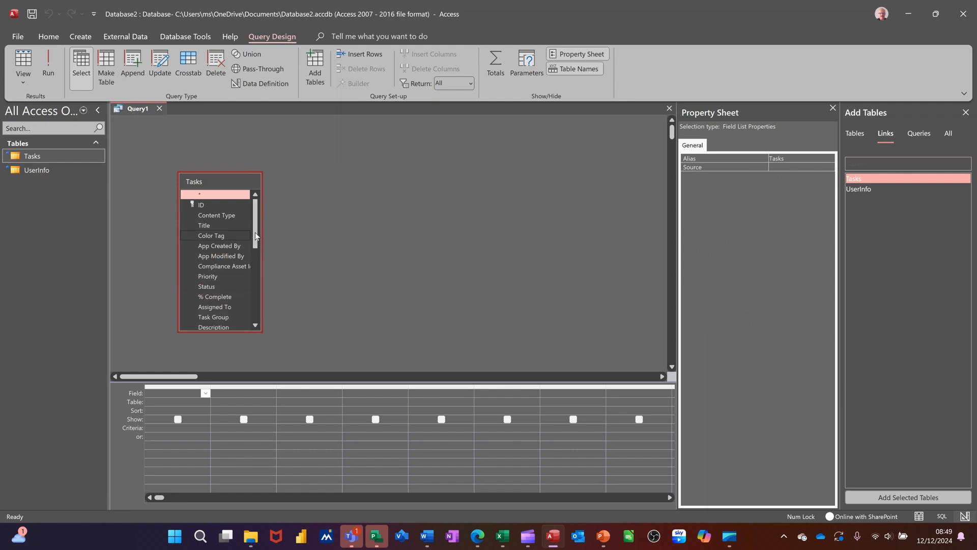
pyautogui.moveTo(260, 232); pyautogui.dragTo(330, 245)
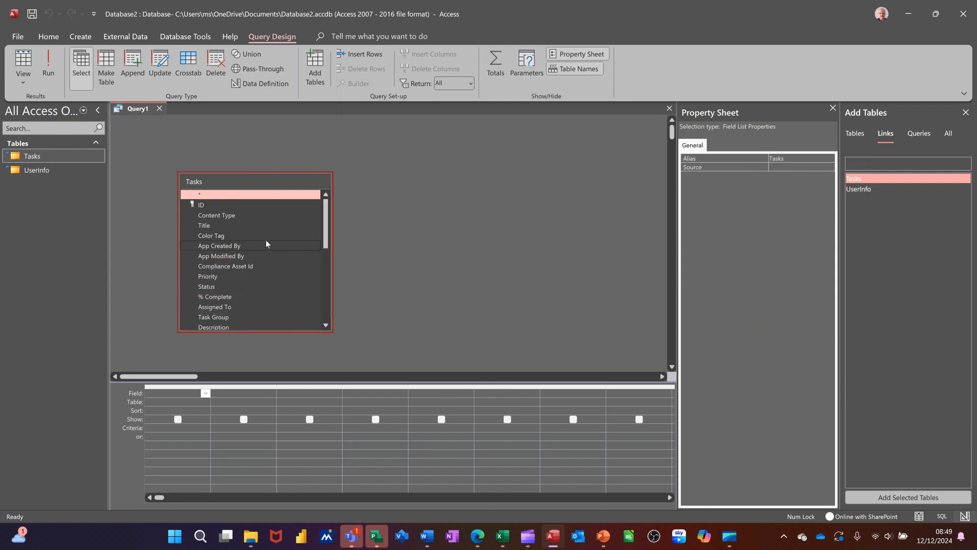
# Add the Title, Start Date and Due Date fields of the Tasks table to the query.
pyautogui.doubleClick(215, 226)
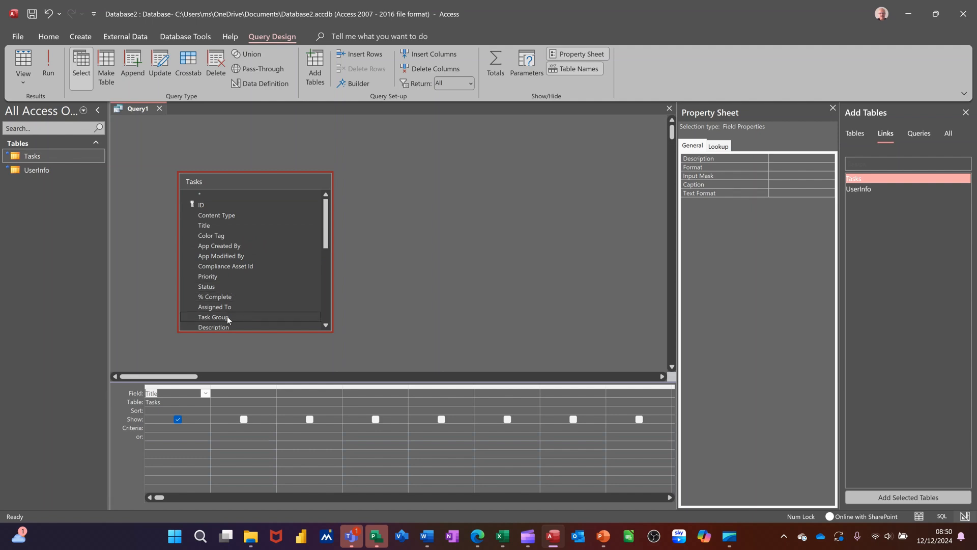
pyautogui.scroll(-1, 260, 306)
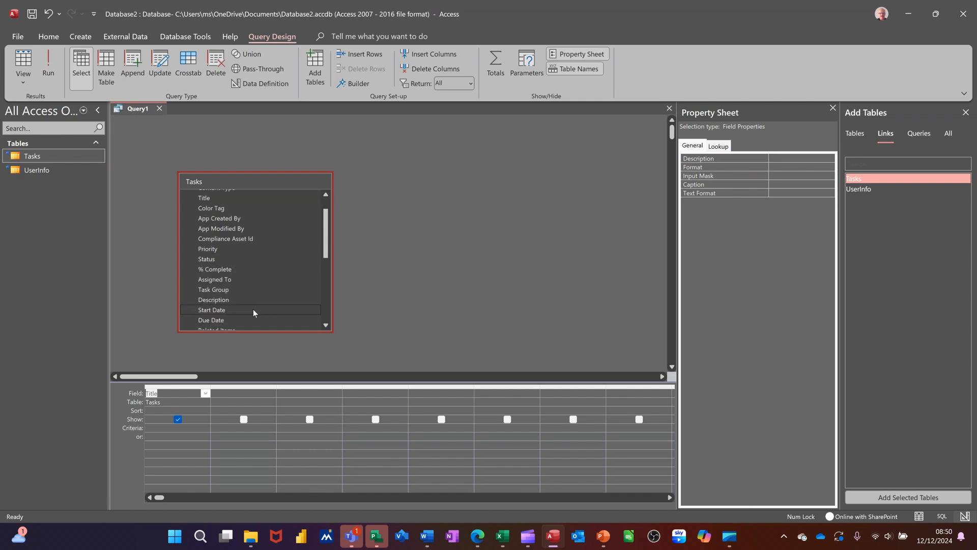
pyautogui.doubleClick(218, 310)
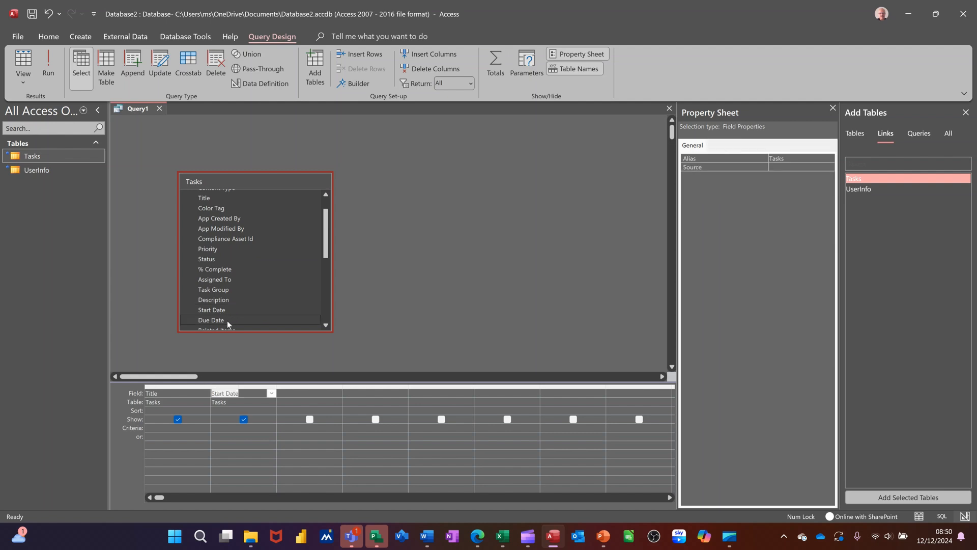
pyautogui.doubleClick(227, 321)
pyautogui.scroll(-1, 254, 309)
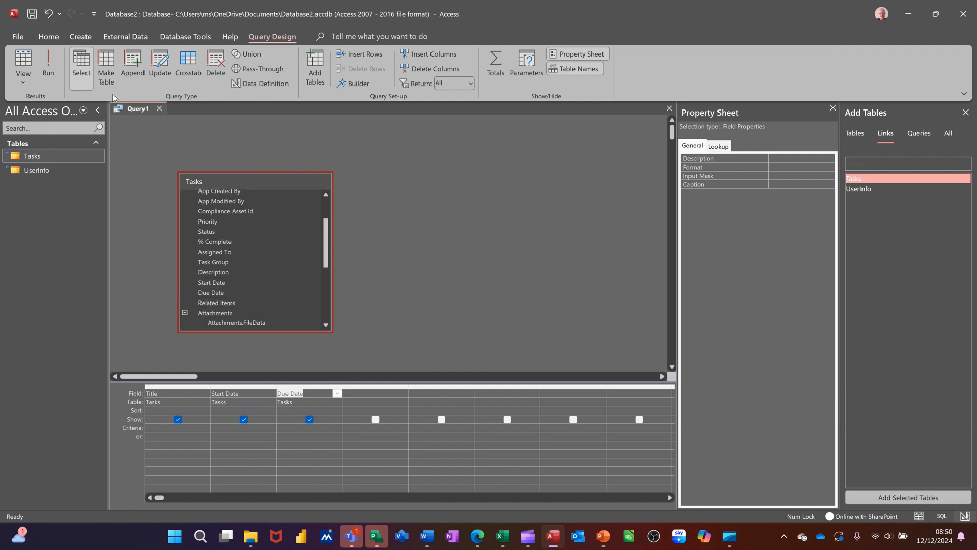
# Run the query and save it under the name Query1.
pyautogui.click(54, 65)
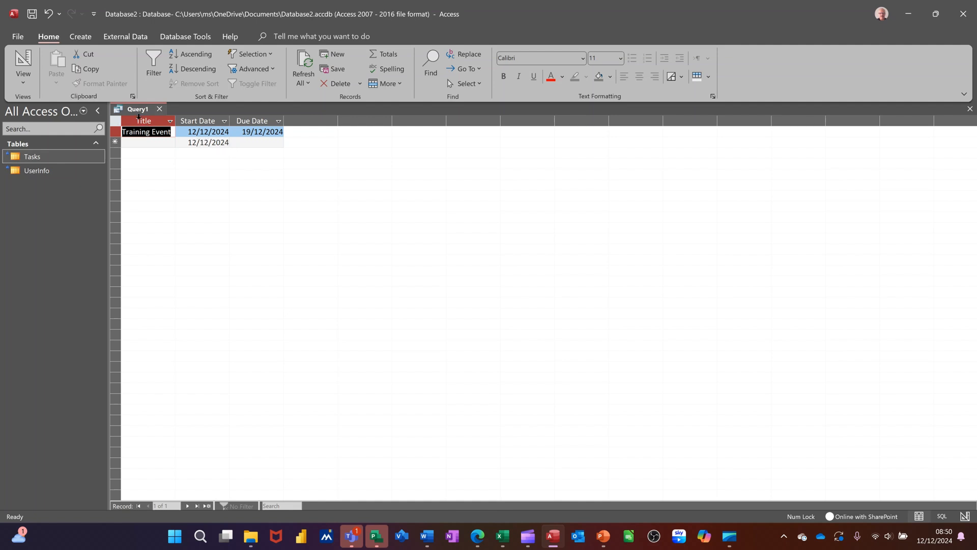
pyautogui.click(32, 14)
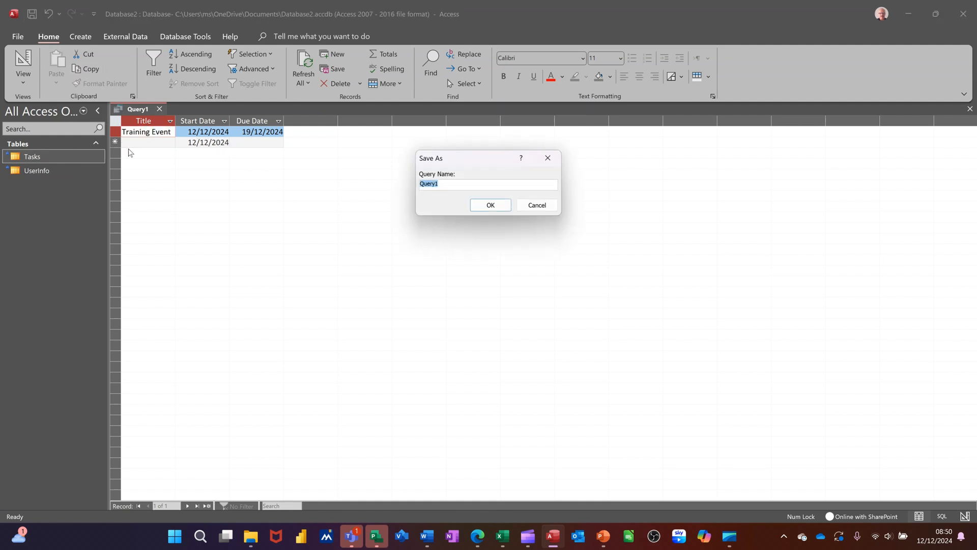
pyautogui.click(482, 209)
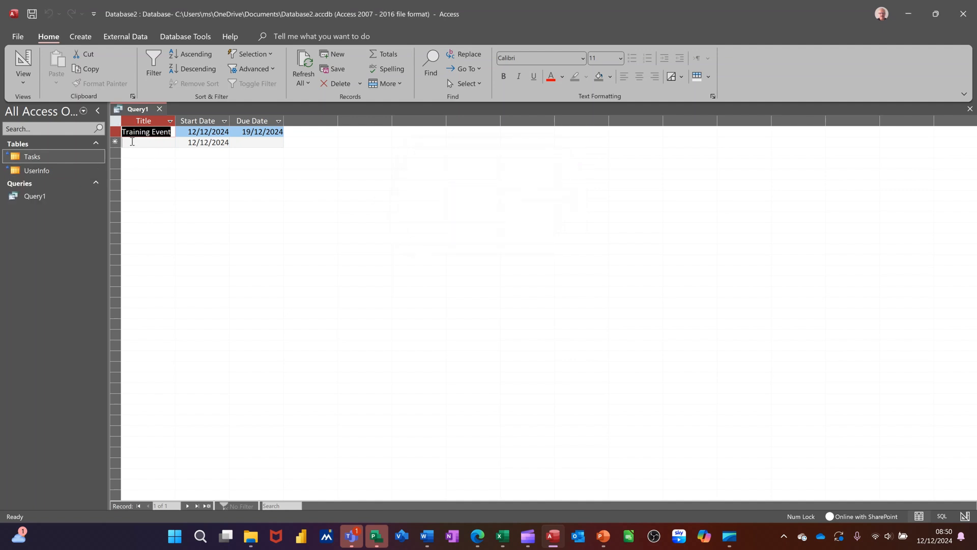
# Add three new records titled Excel, Access and Word to the query's datasheet.
pyautogui.click(131, 142)
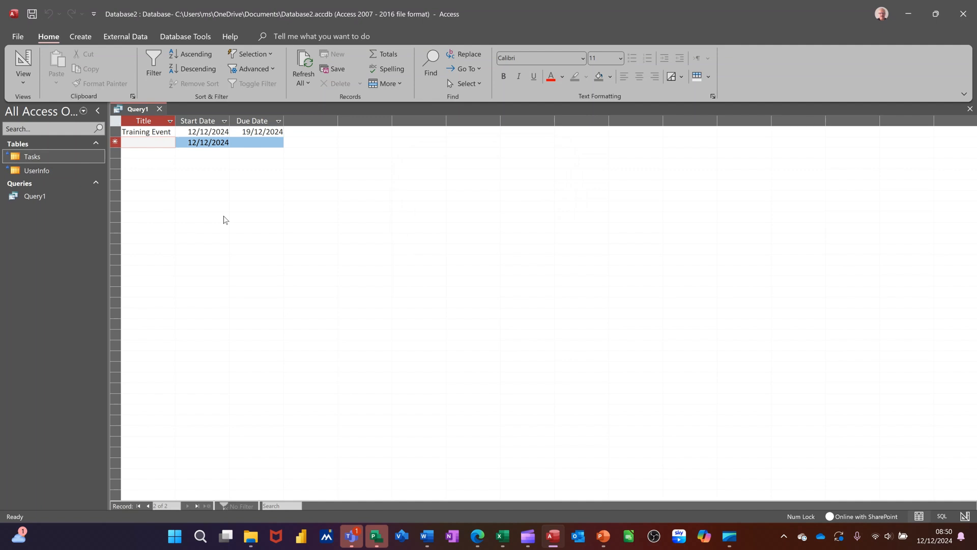
pyautogui.write('Exc')
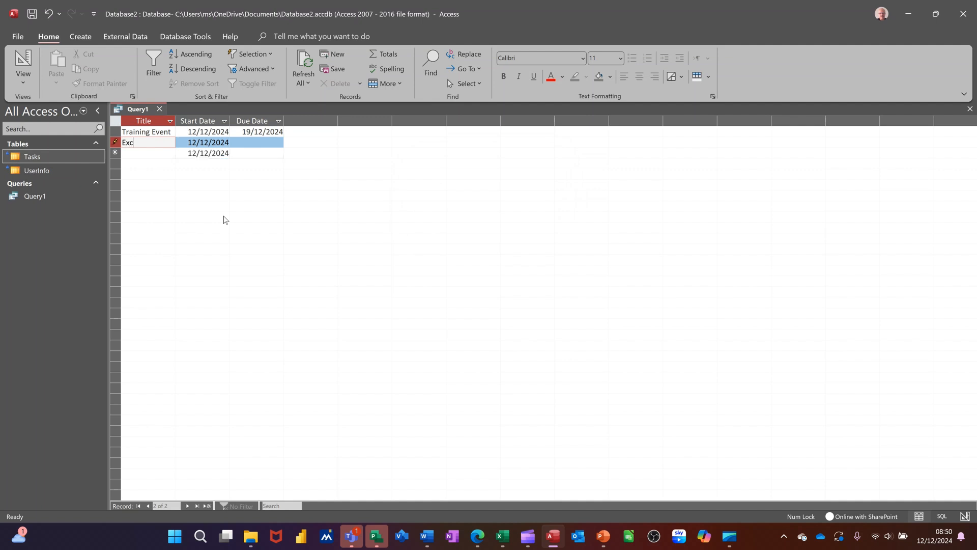
pyautogui.write('el')
pyautogui.click(156, 153)
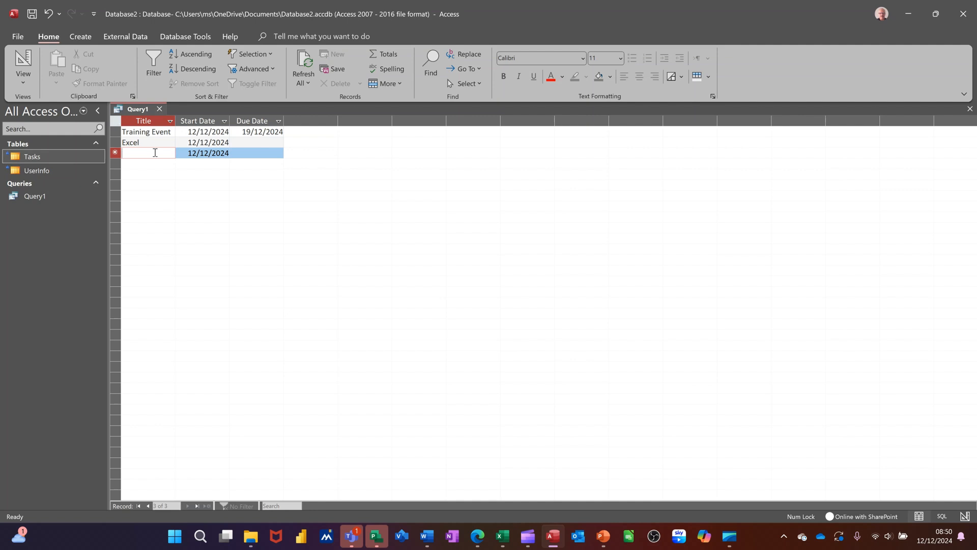
pyautogui.write('Access')
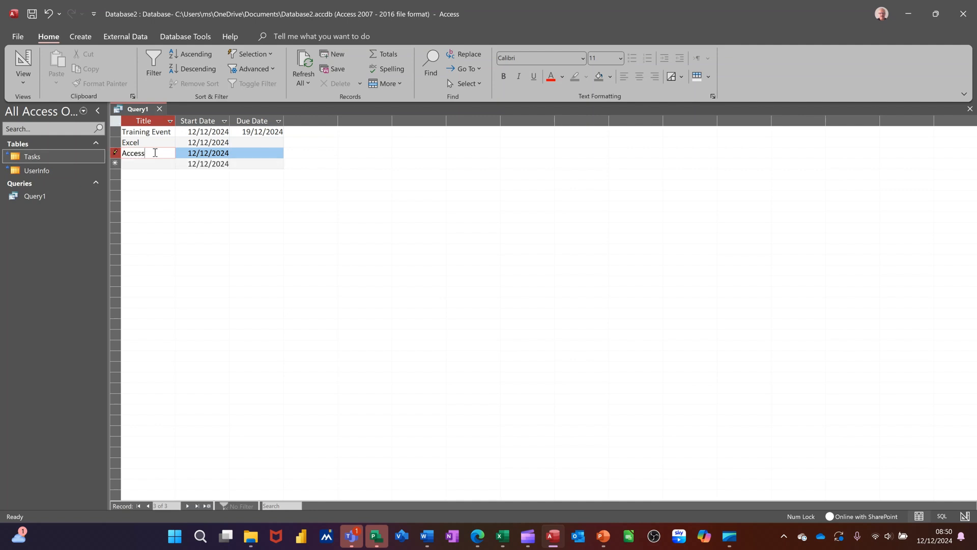
pyautogui.click(146, 164)
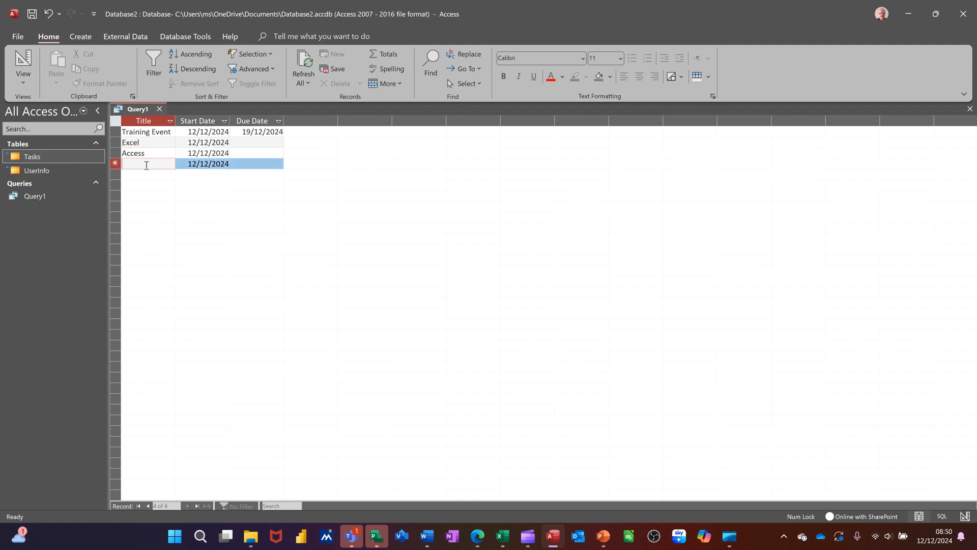
pyautogui.write('Word')
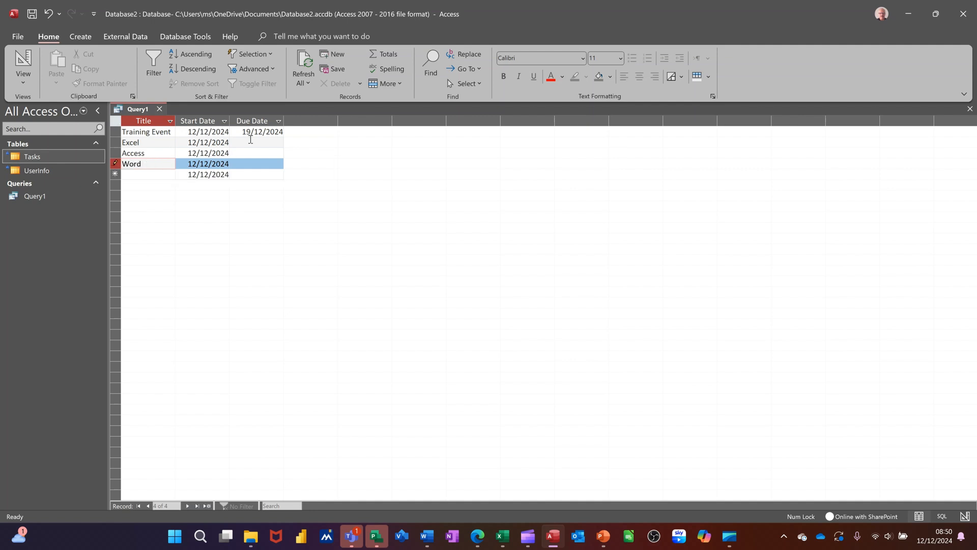
# Set the due dates to 19/12/2024 for Excel, 31/12/2024 for Access and 24/12/2024 for Word, and close the query.
pyautogui.click(251, 140)
pyautogui.click(289, 143)
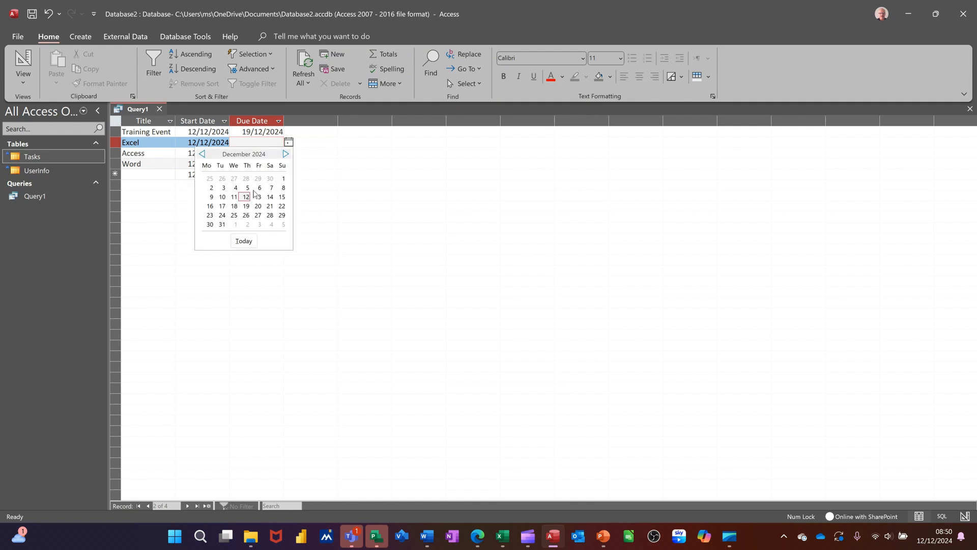
pyautogui.click(246, 206)
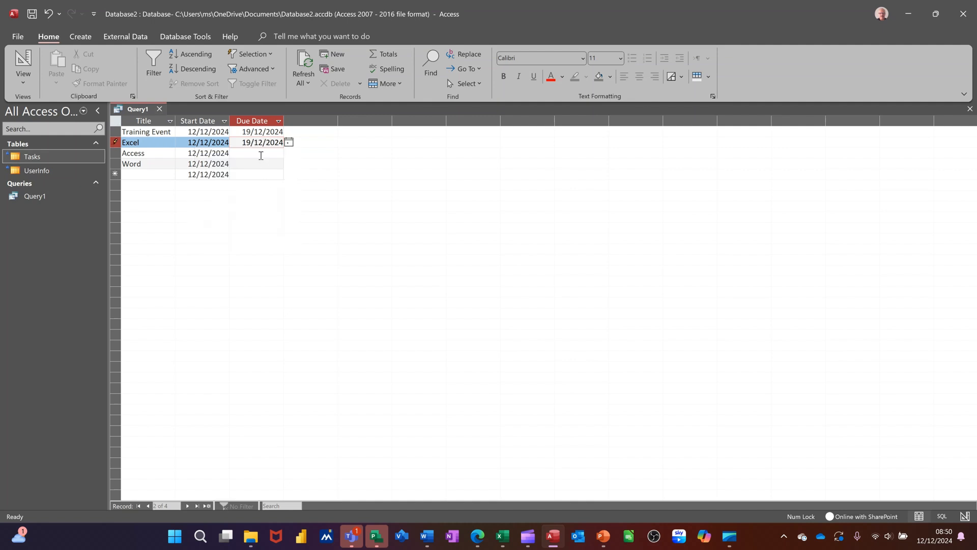
pyautogui.click(261, 156)
pyautogui.click(288, 152)
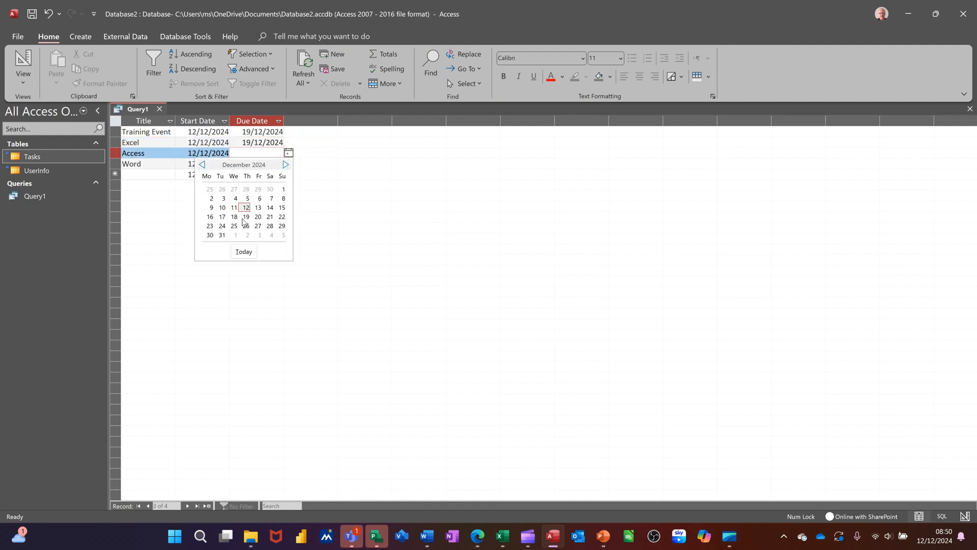
pyautogui.click(222, 234)
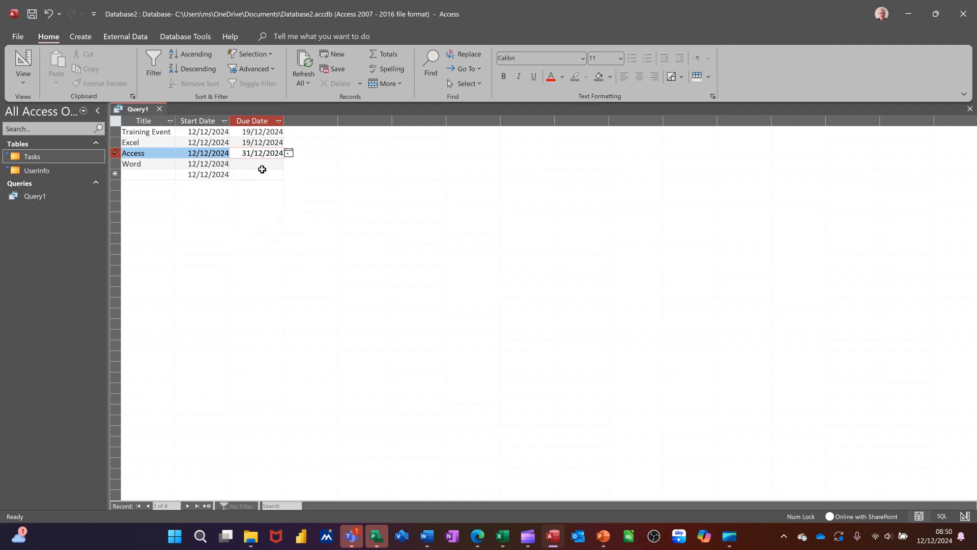
pyautogui.click(260, 165)
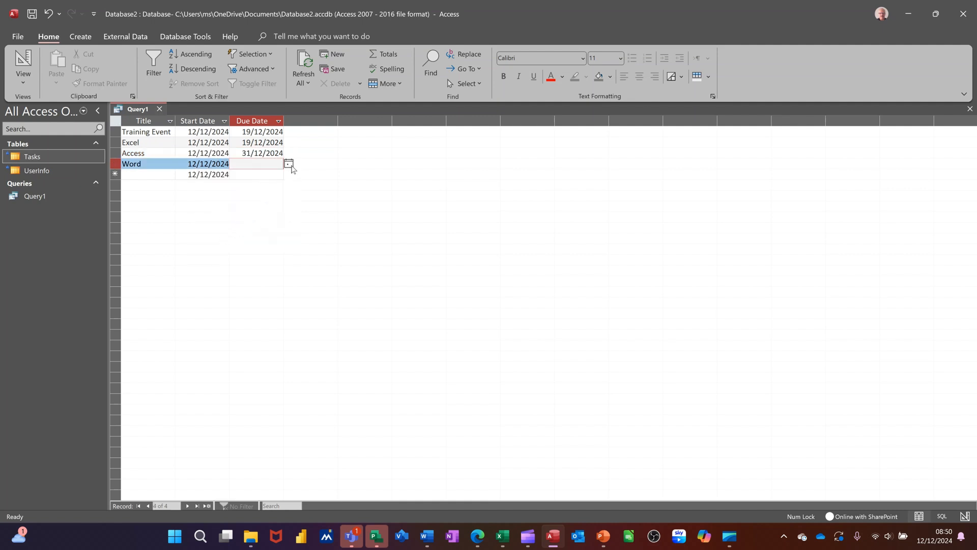
pyautogui.click(288, 163)
pyautogui.click(221, 236)
pyautogui.click(249, 175)
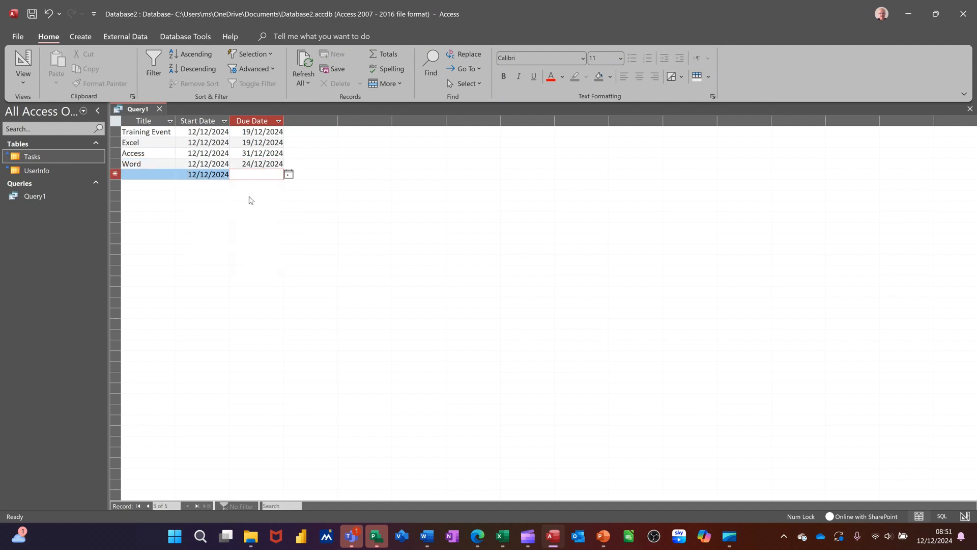
pyautogui.click(160, 109)
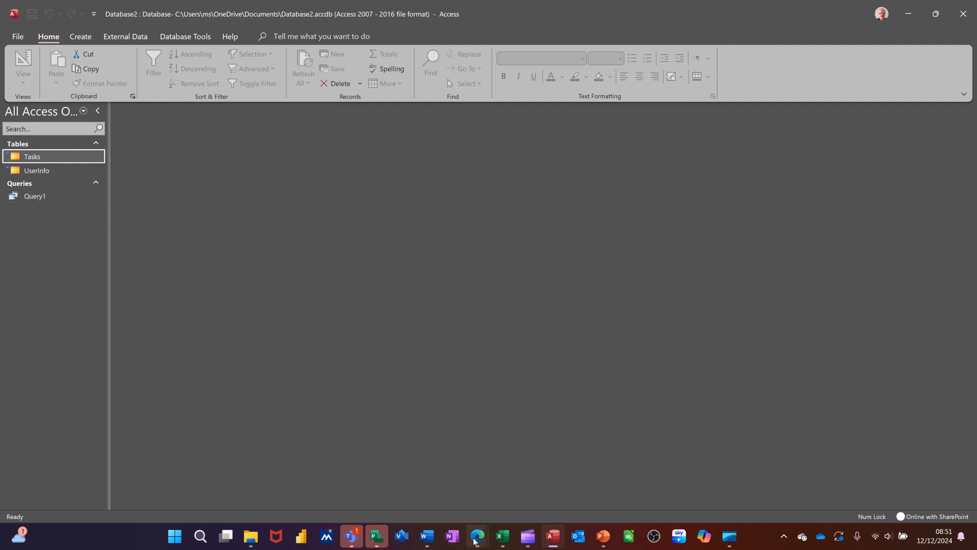
# Switch to Edge and reload the SharePoint Tasks list to check the tasks entered from the query.
pyautogui.moveTo(478, 534)
pyautogui.click(517, 500)
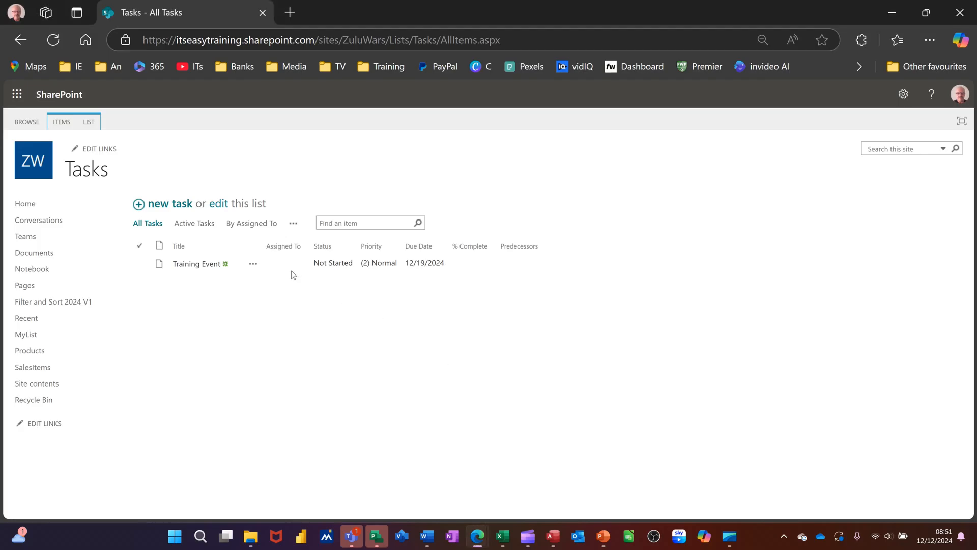
pyautogui.click(52, 40)
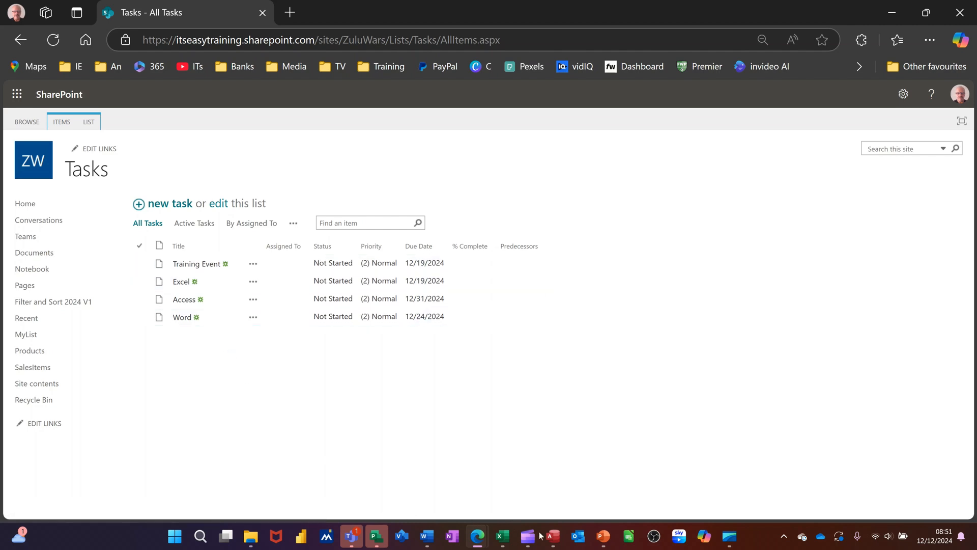
# Switch back to Access and link the existing SharePoint lists Products and MyList from the ZuluWars site.
pyautogui.click(555, 542)
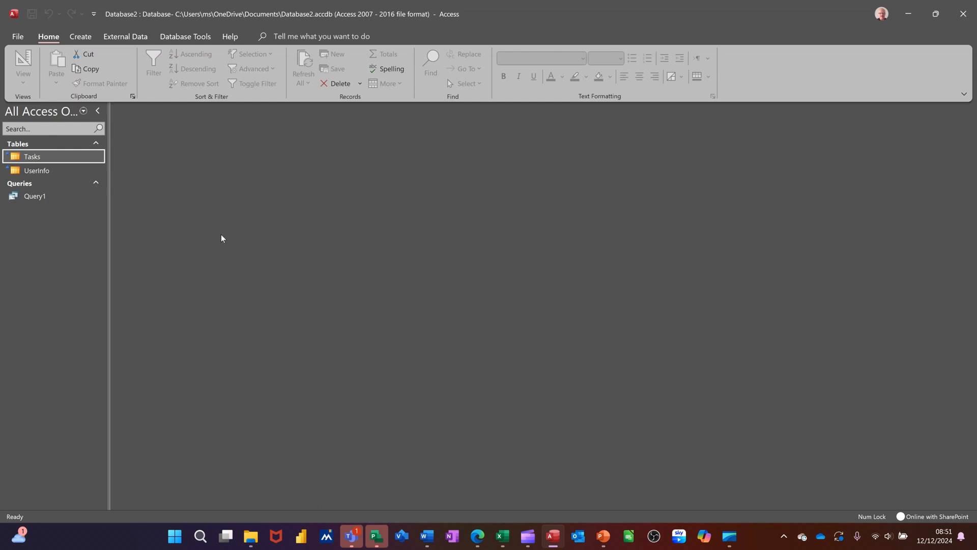
pyautogui.click(82, 38)
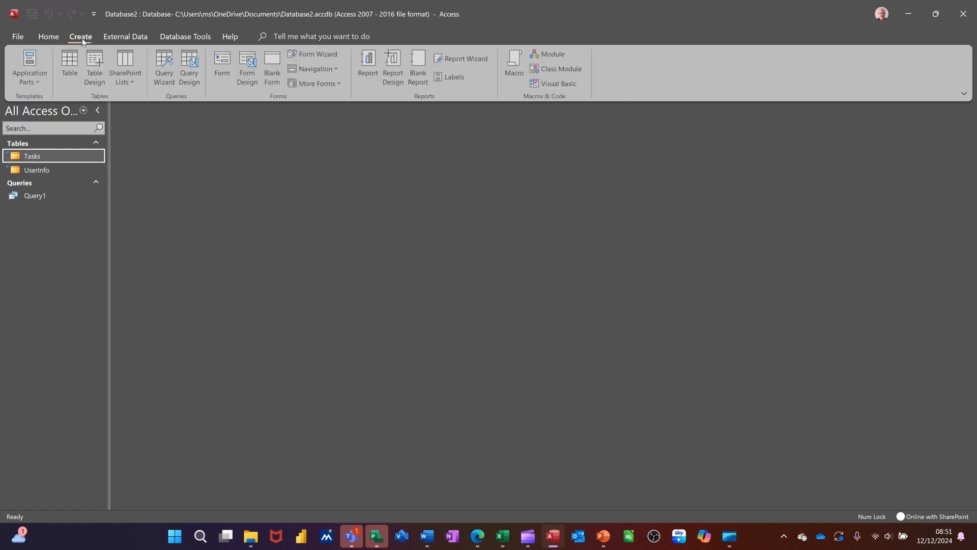
pyautogui.click(127, 72)
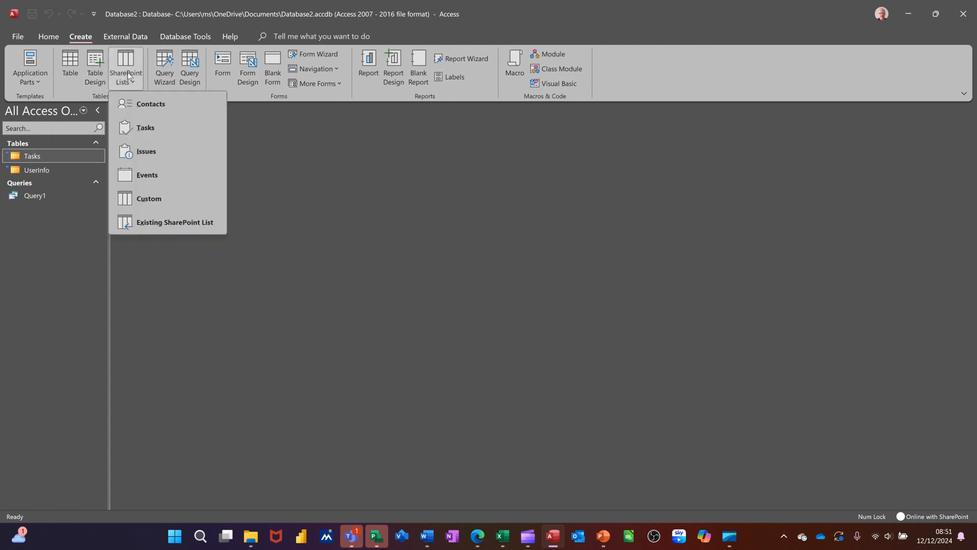
pyautogui.click(161, 228)
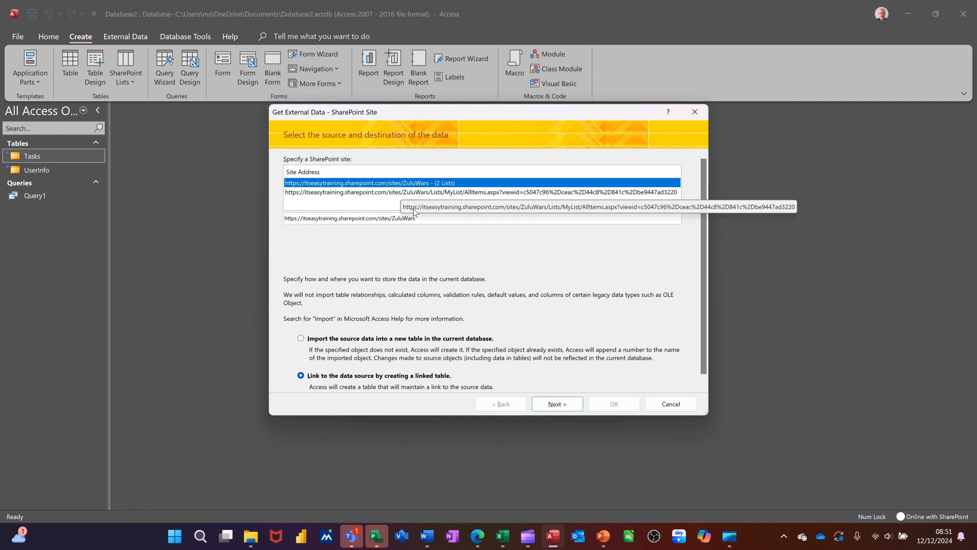
pyautogui.click(558, 406)
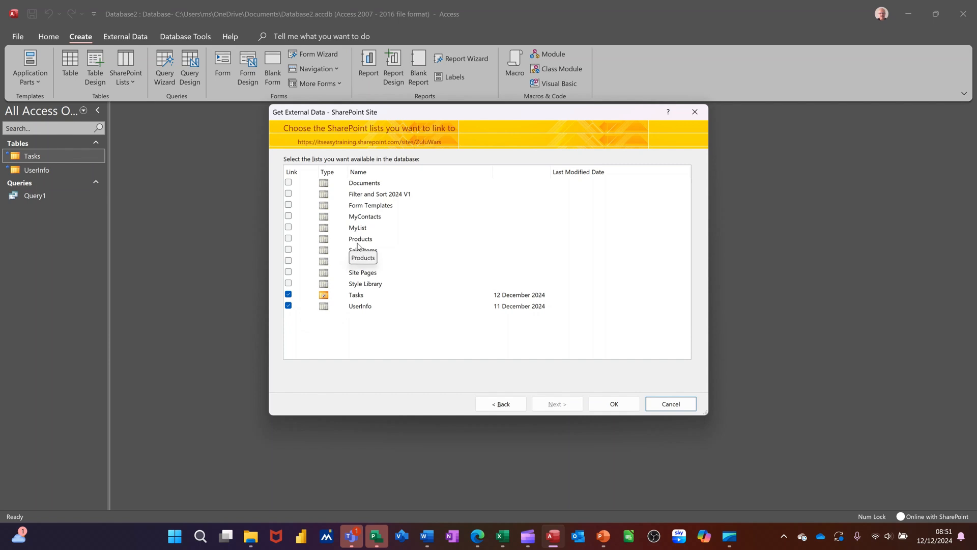
pyautogui.click(288, 240)
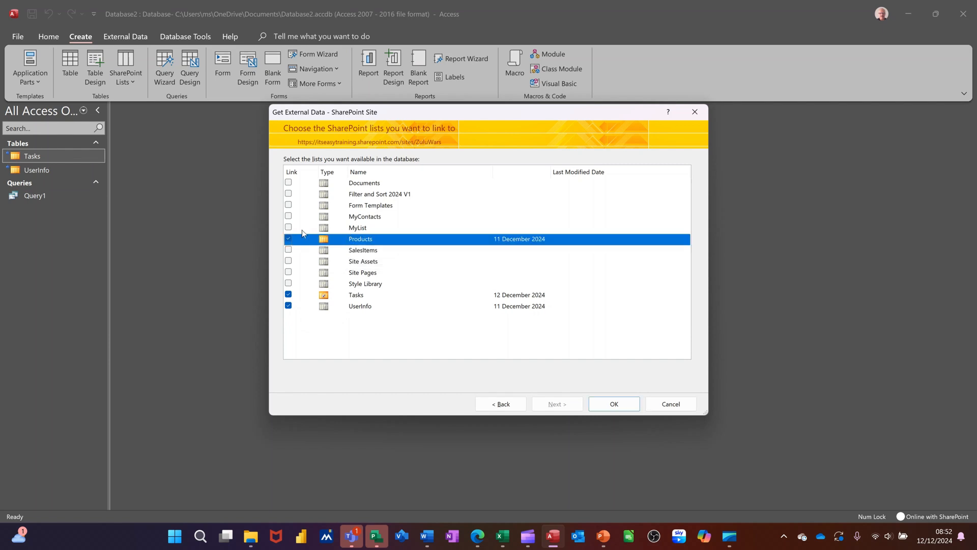
pyautogui.click(289, 227)
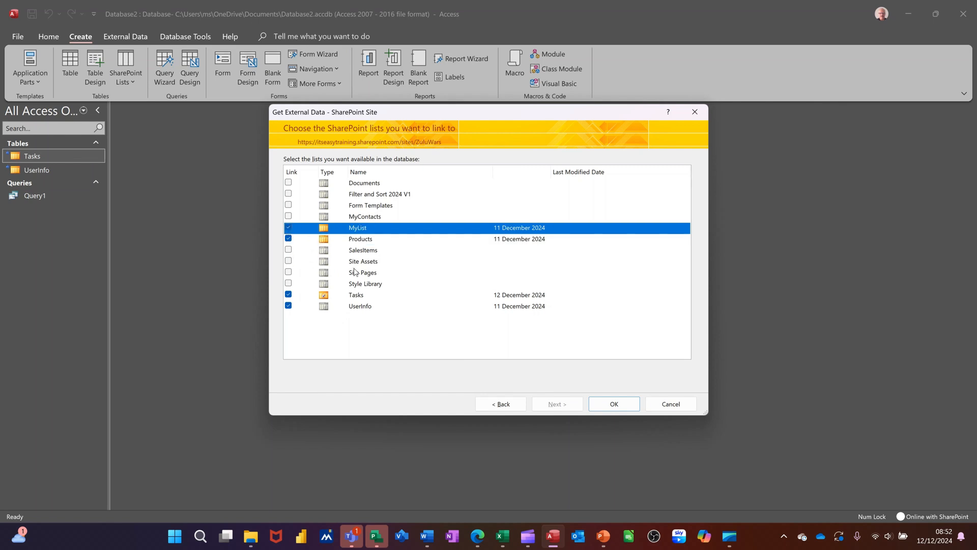
pyautogui.click(604, 406)
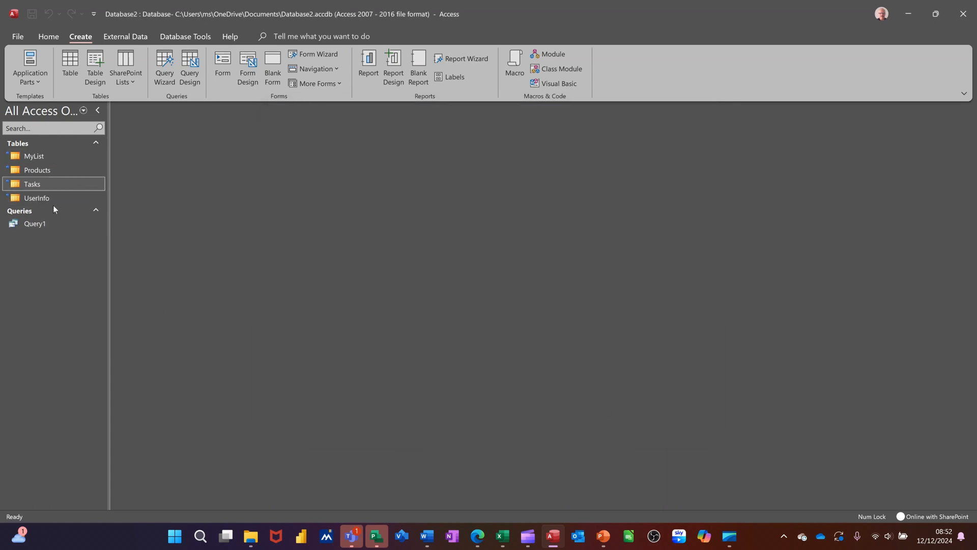
# Open the linked Products and MyList tables in turn to view their records, closing each one.
pyautogui.doubleClick(51, 173)
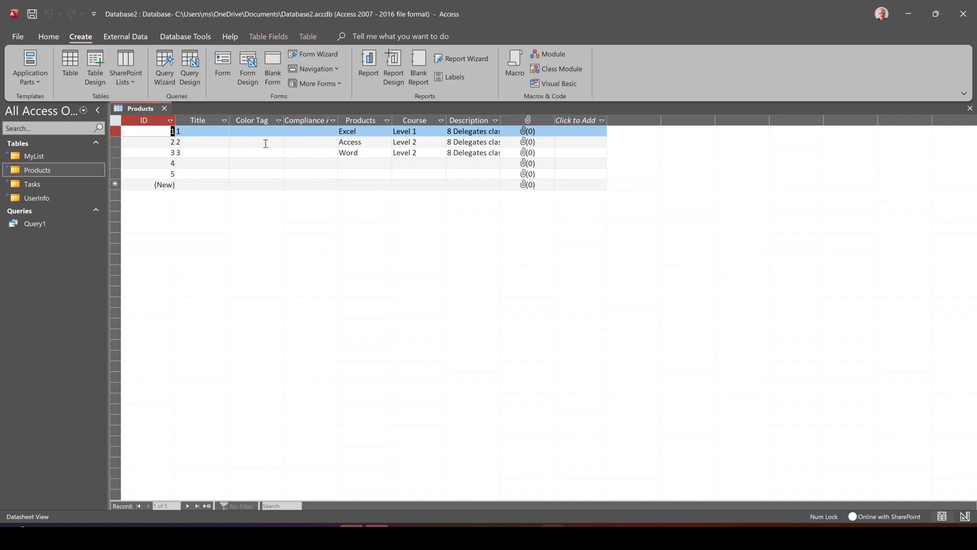
pyautogui.click(164, 108)
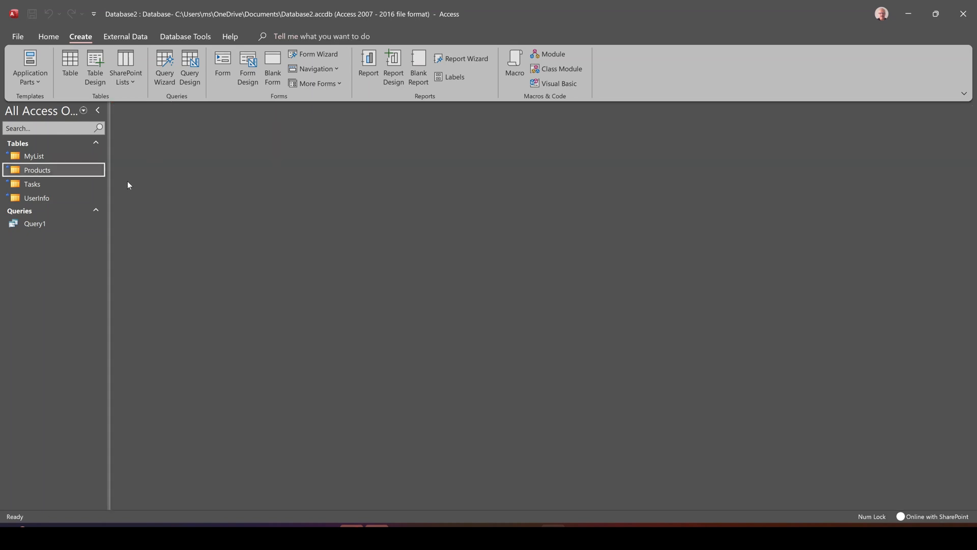
pyautogui.doubleClick(54, 155)
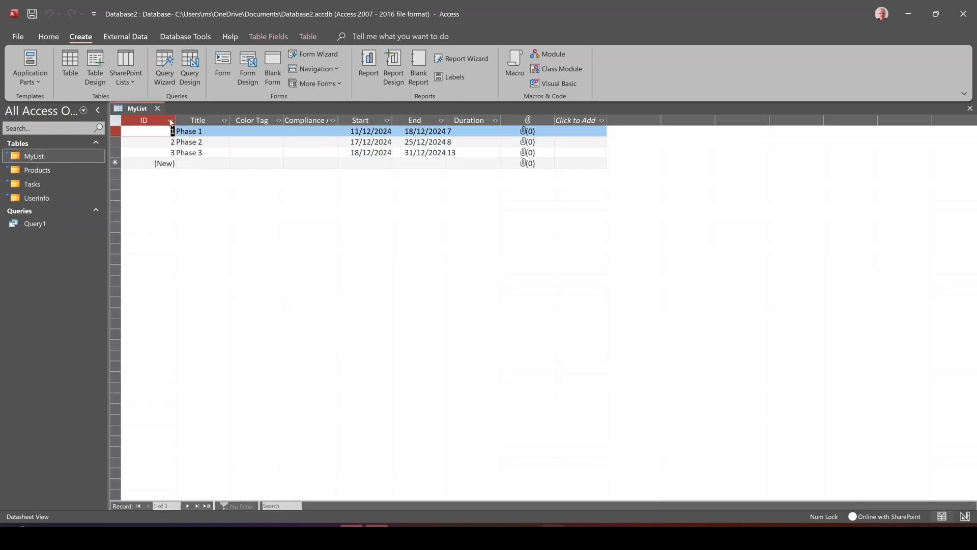
pyautogui.click(157, 107)
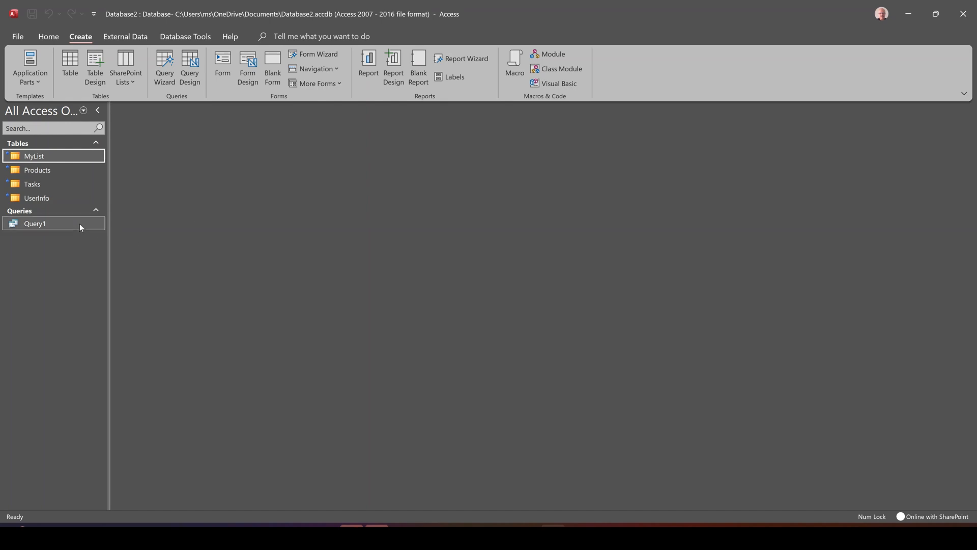
# Create a form based on the Query1 query, then close it and save it under the name Query1.
pyautogui.click(30, 224)
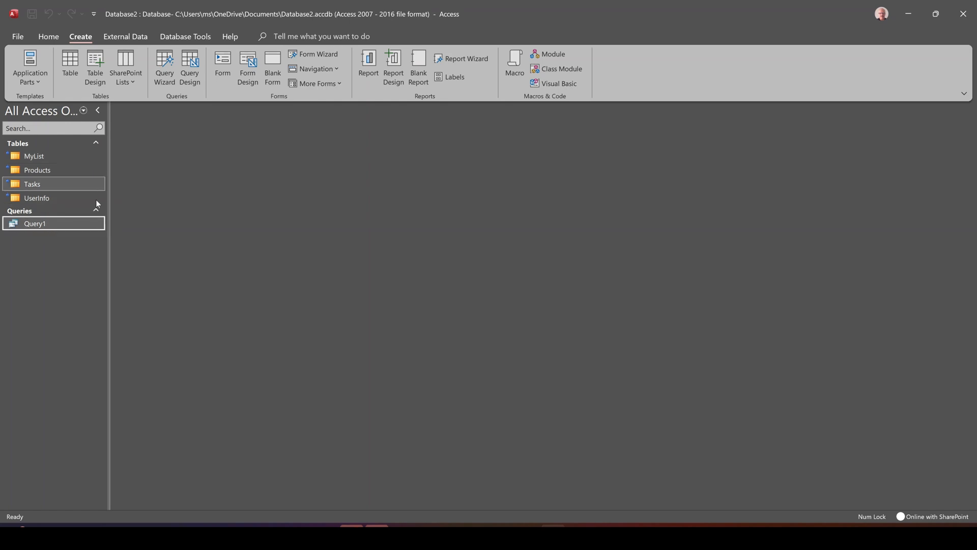
pyautogui.click(220, 65)
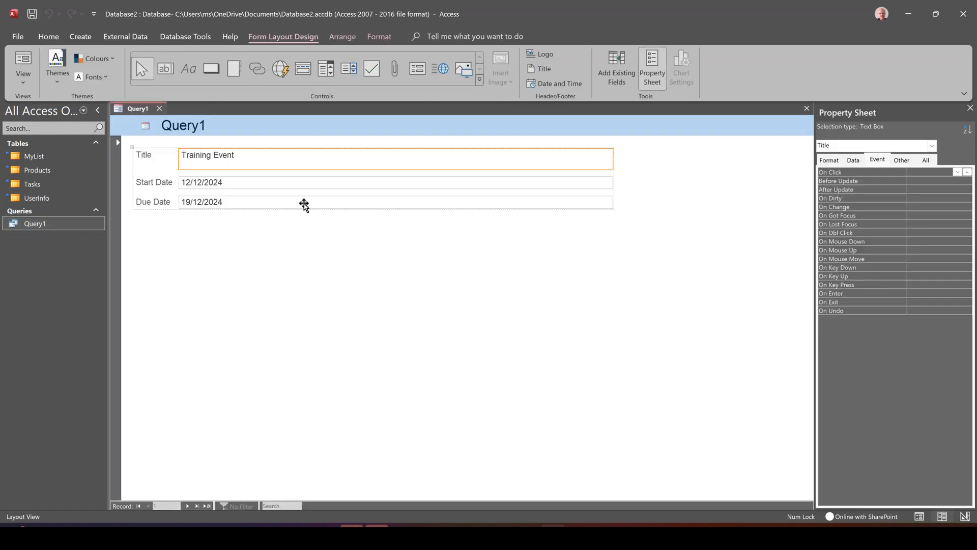
pyautogui.click(159, 108)
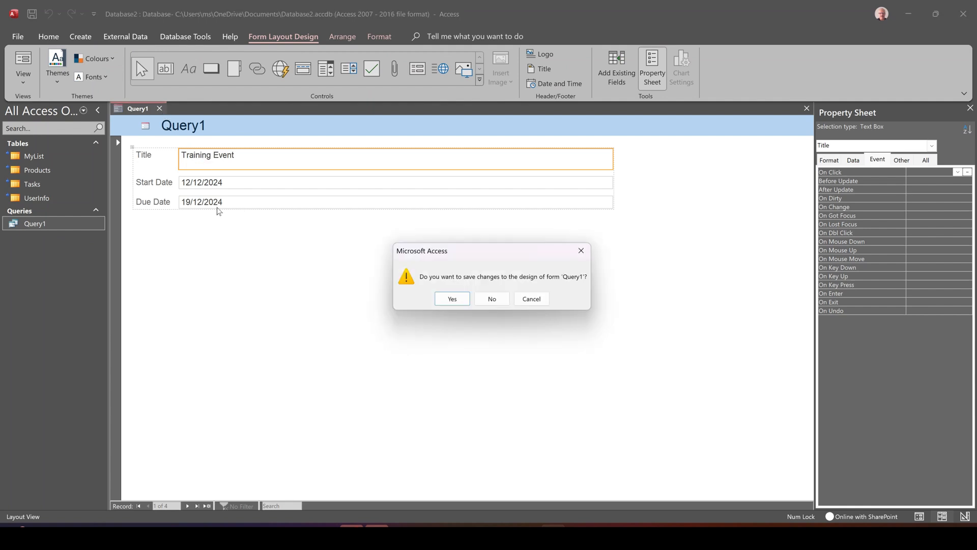
pyautogui.click(453, 300)
pyautogui.click(491, 205)
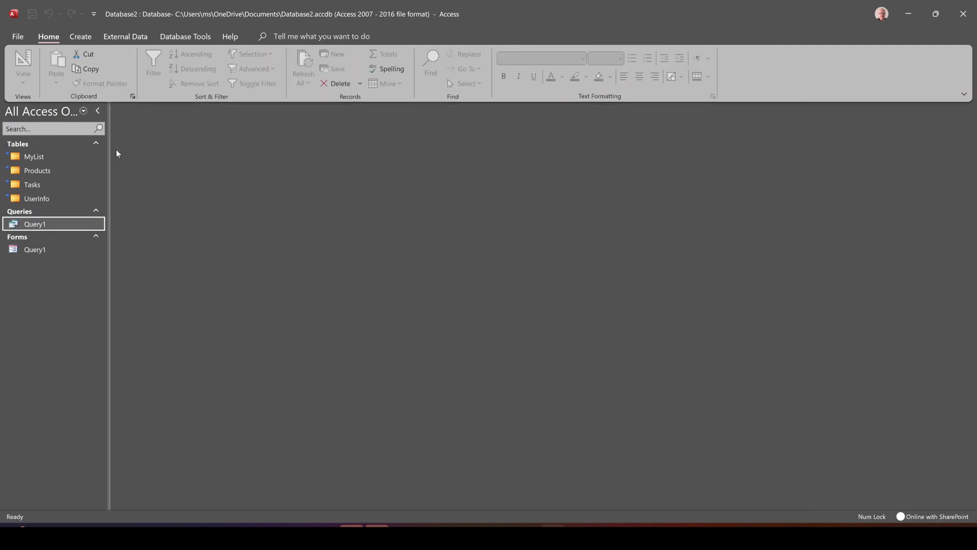
# Create a report based on the Query1 query.
pyautogui.click(41, 254)
pyautogui.click(48, 228)
pyautogui.click(84, 38)
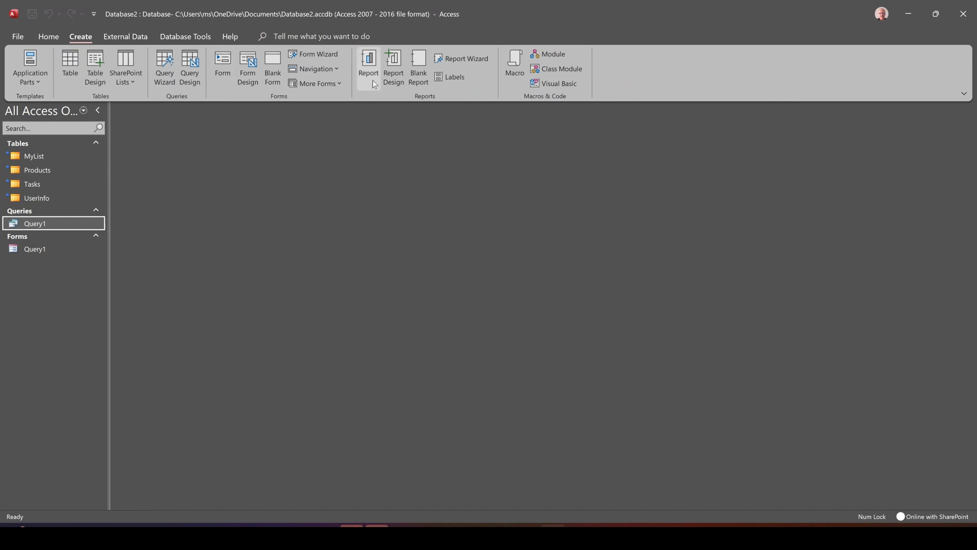
pyautogui.click(370, 65)
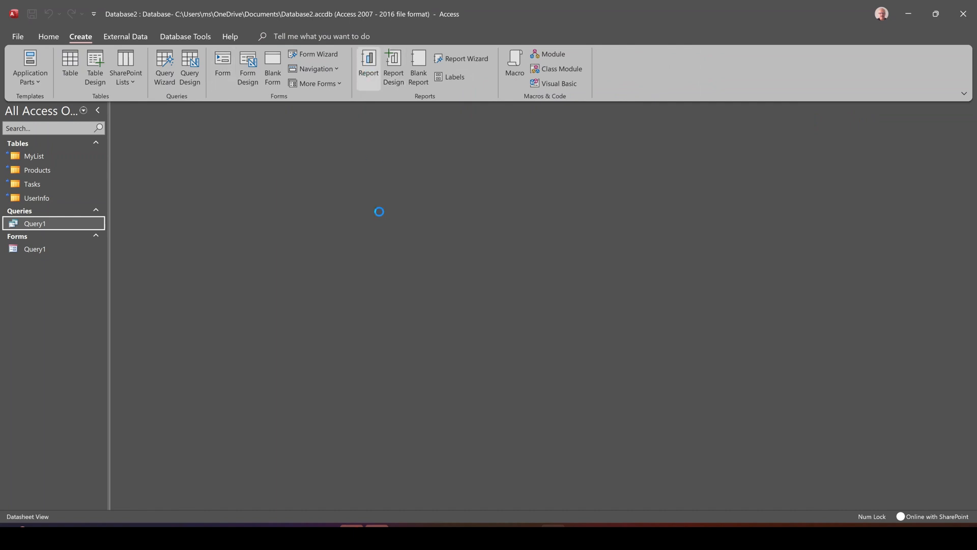